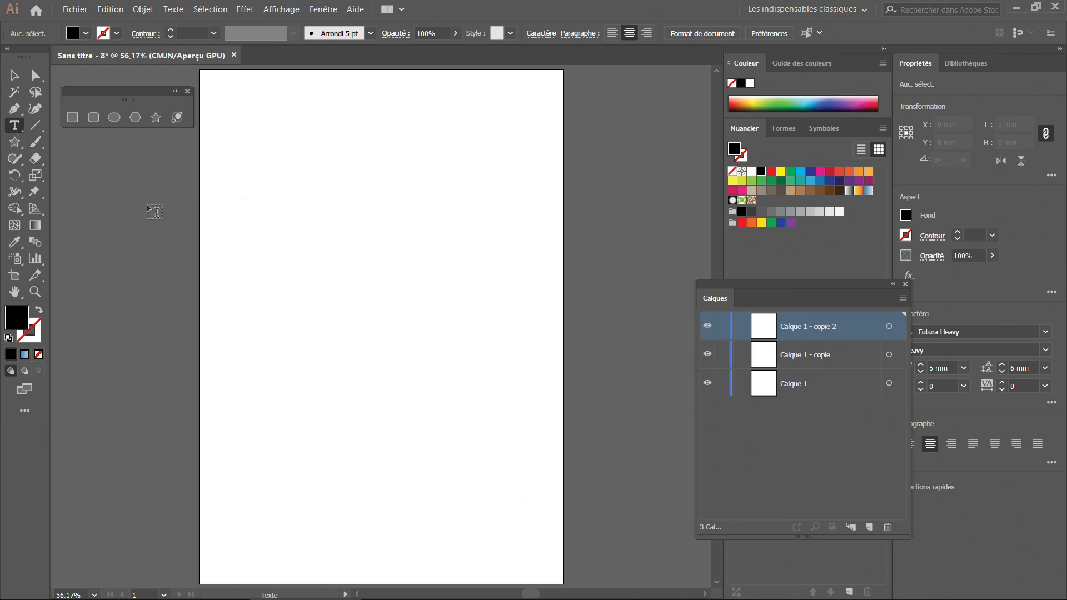
# - Detach the type tools as a floating palette and place it directly below the floating shape tools
pyautogui.click(19, 133)
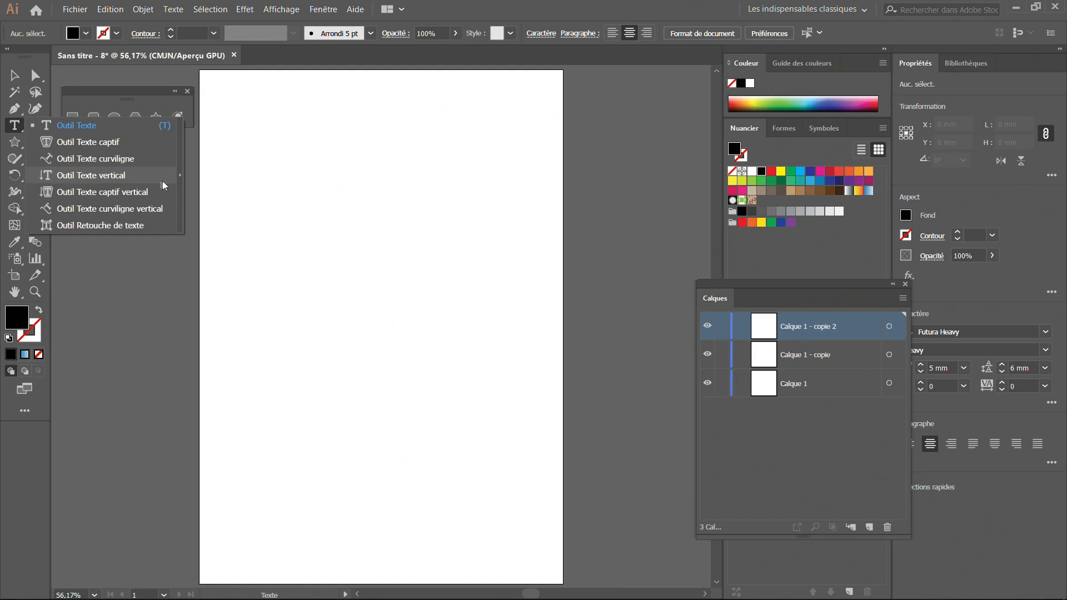
pyautogui.click(179, 185)
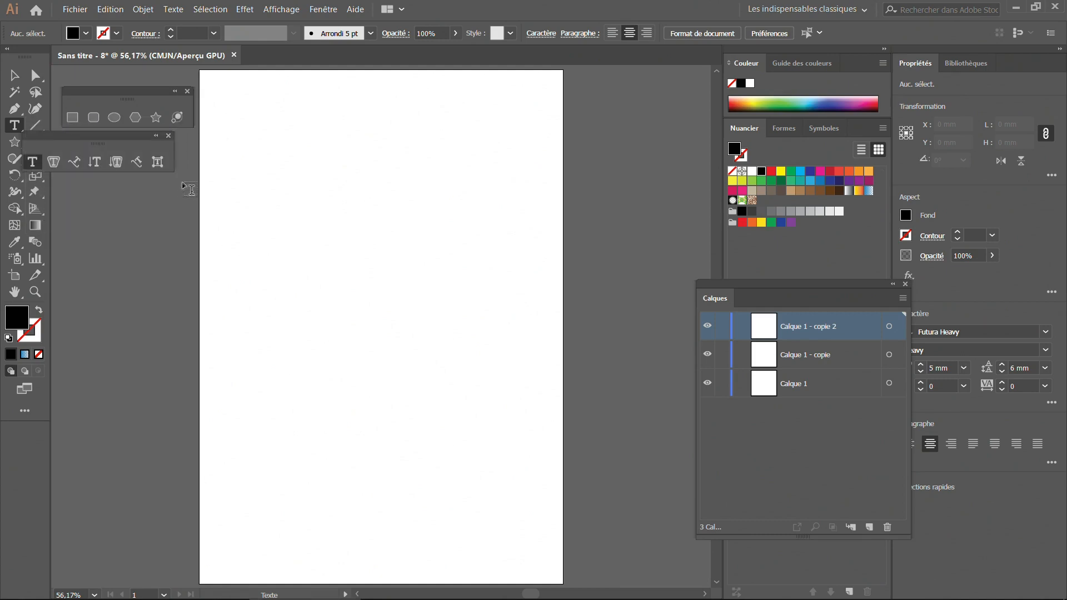
pyautogui.moveTo(74, 135); pyautogui.dragTo(112, 144)
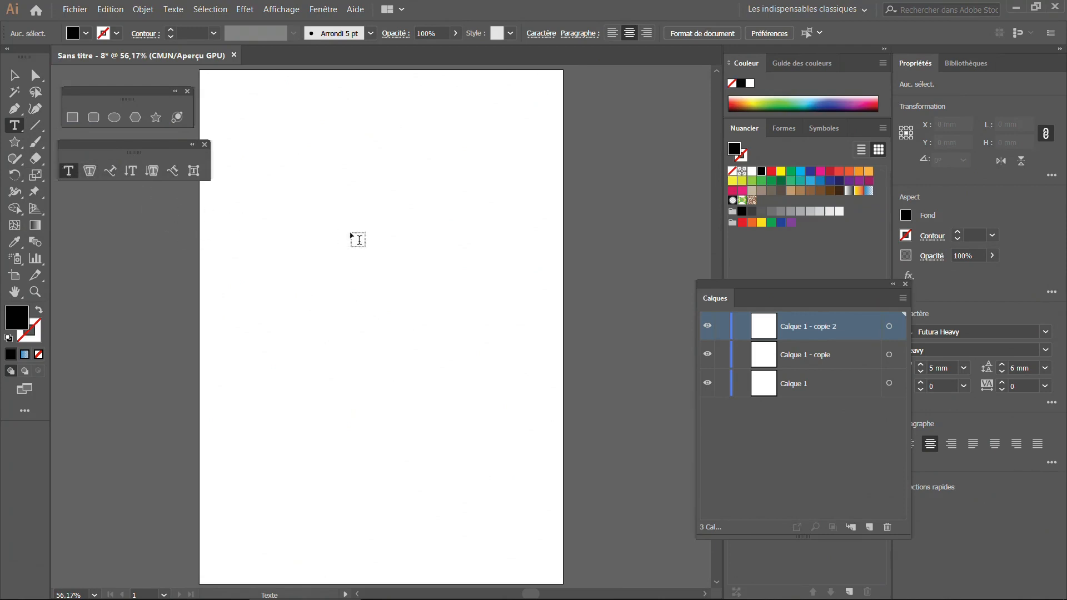
# - Add the point text "Lorem ipsum" in the upper part of the page, try moving it and undo the move
pyautogui.click(311, 190)
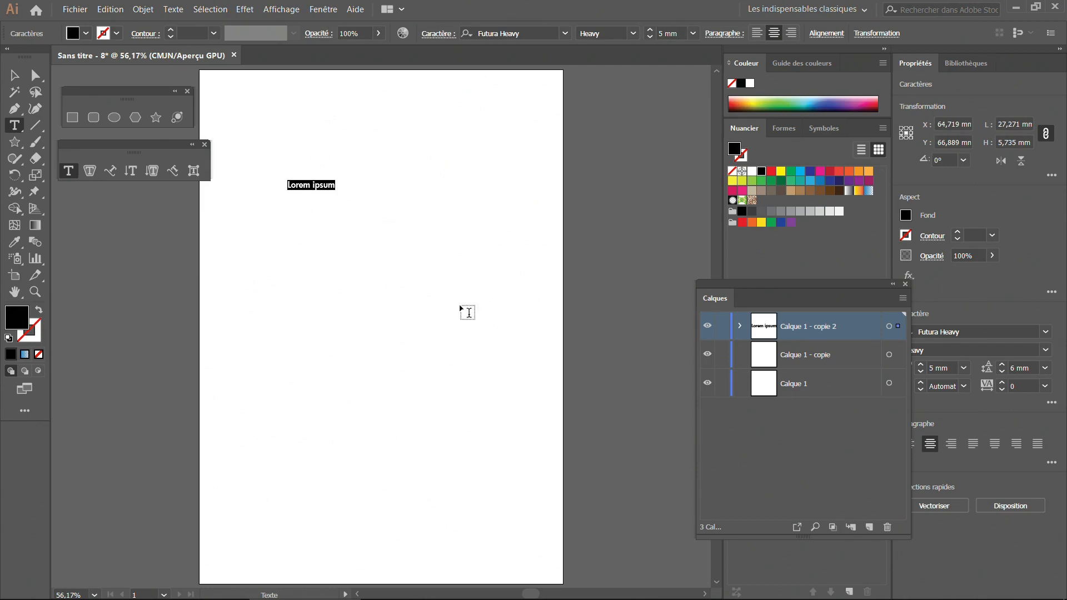
pyautogui.press('Escape')
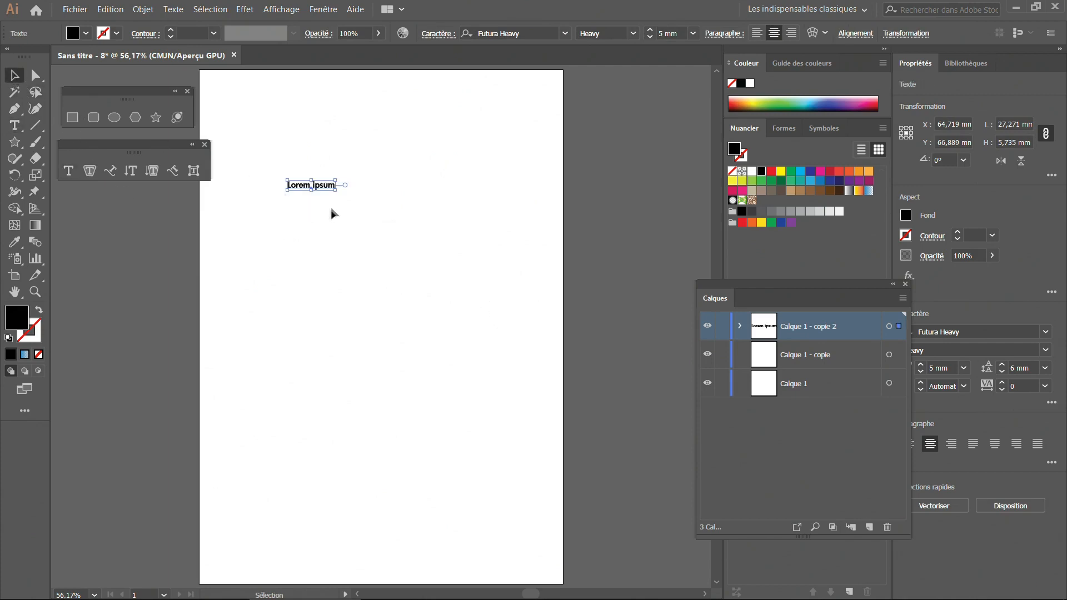
pyautogui.moveTo(336, 190); pyautogui.dragTo(468, 235)
pyautogui.hotkey('ctrl', 'z')
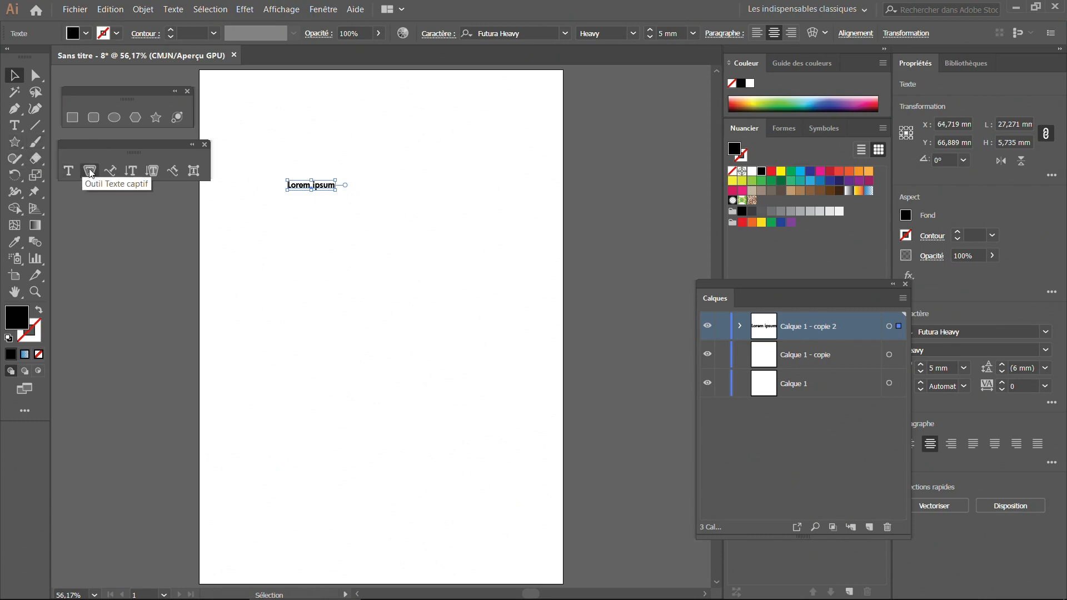
# - Swap the default fill and stroke and draw an outlined rectangle about 58 × 94 mm below the point text
pyautogui.click(81, 304)
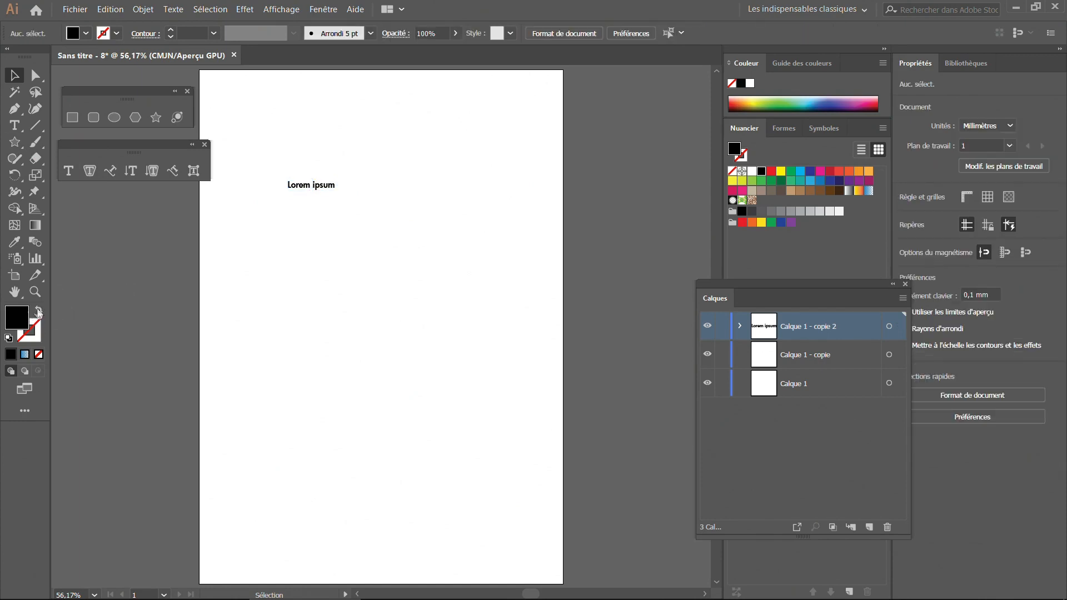
pyautogui.click(39, 312)
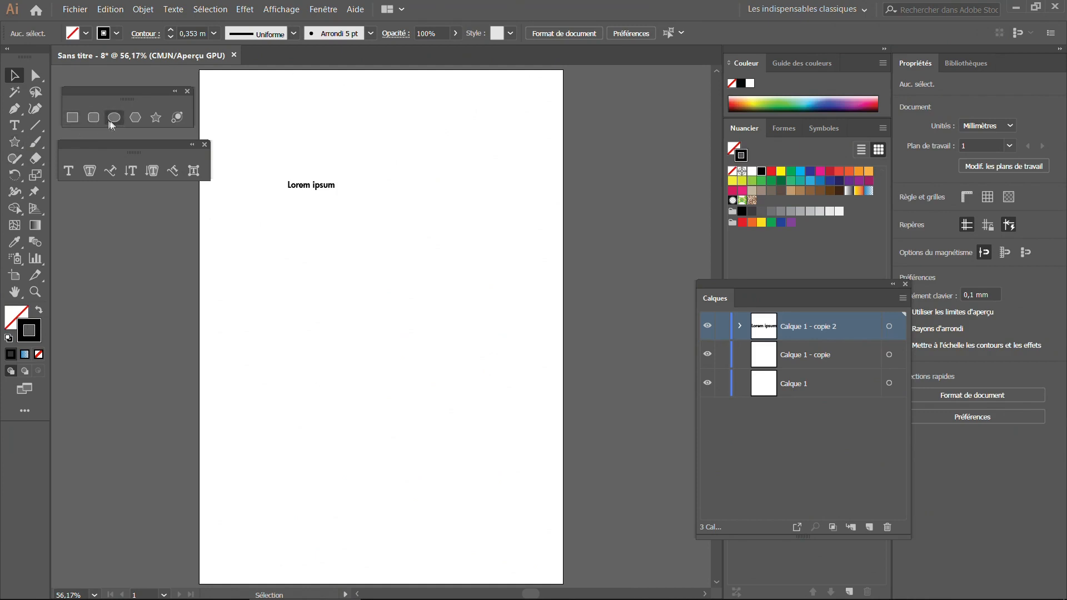
pyautogui.click(72, 117)
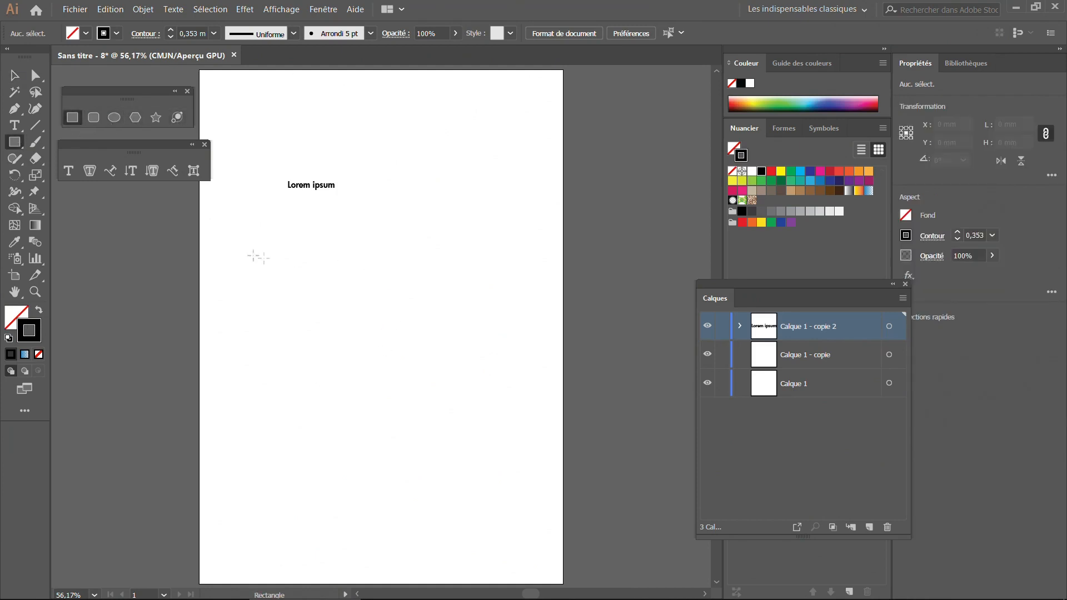
pyautogui.moveTo(250, 247)
pyautogui.mouseDown()
pyautogui.moveTo(262, 310)
pyautogui.moveTo(350, 408)
pyautogui.mouseUp()
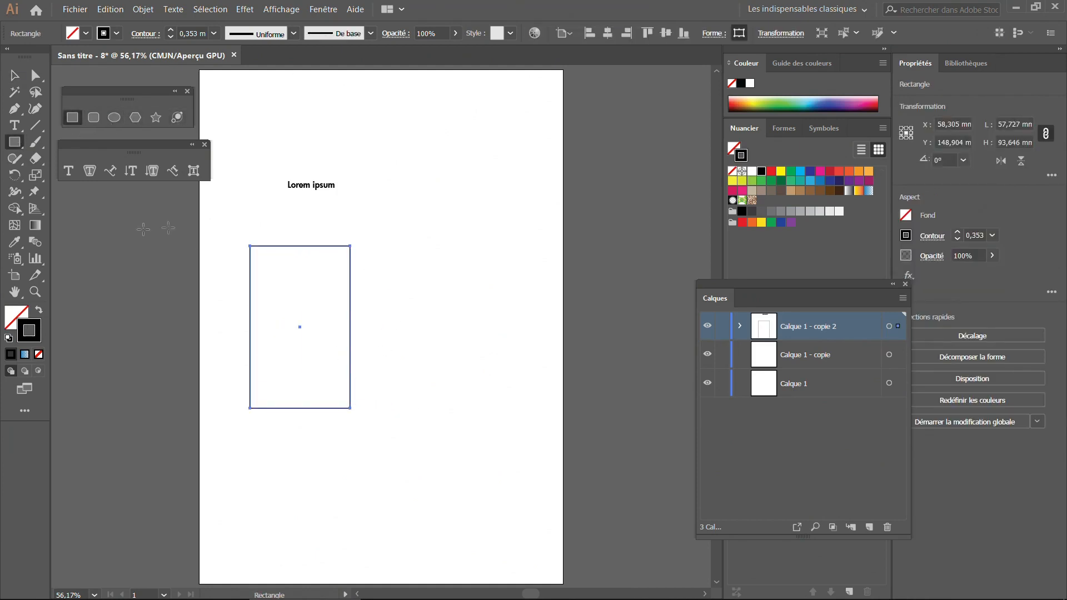
# - Convert the rectangle into area type filled with placeholder text and align its paragraph left
pyautogui.click(90, 173)
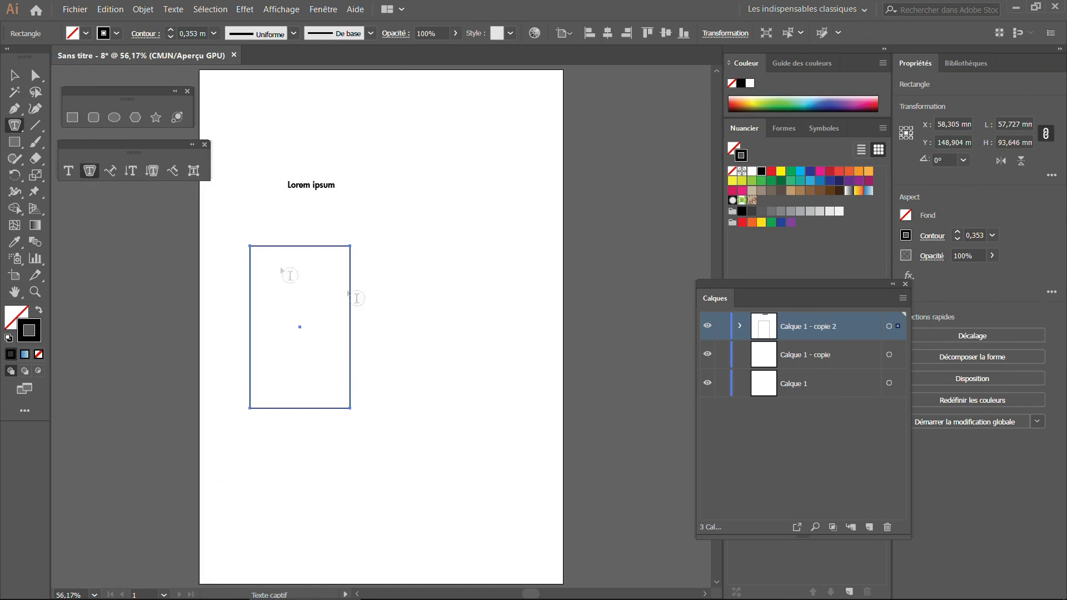
pyautogui.click(250, 259)
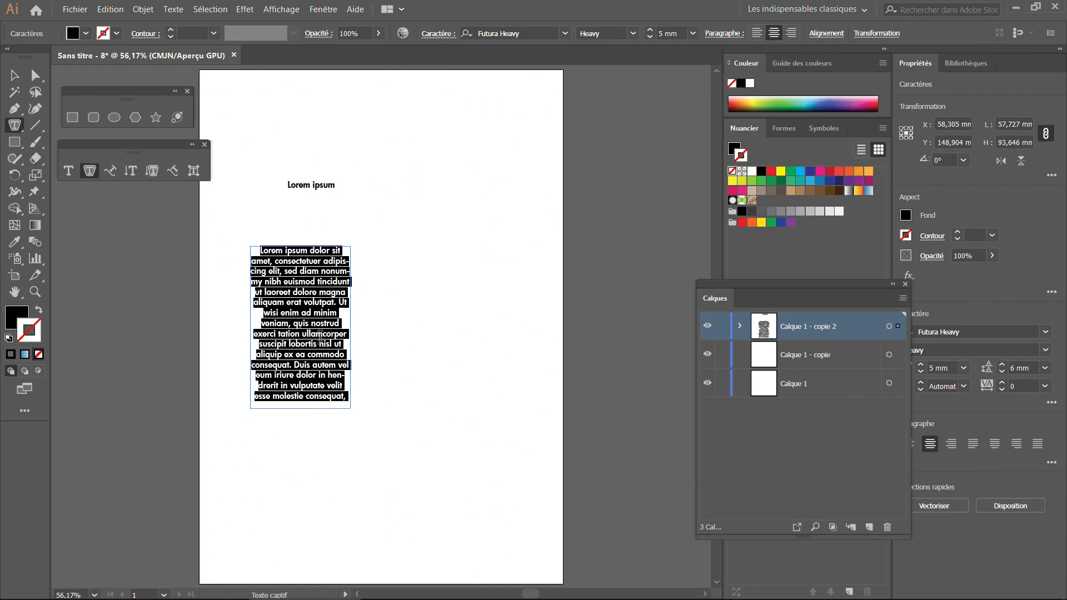
pyautogui.click(721, 35)
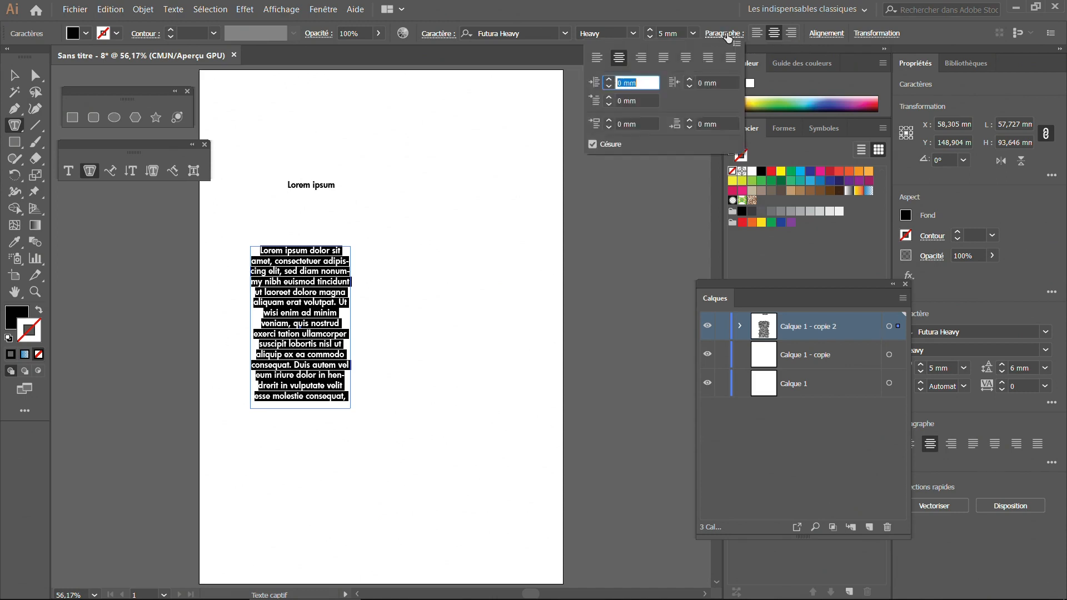
pyautogui.click(598, 58)
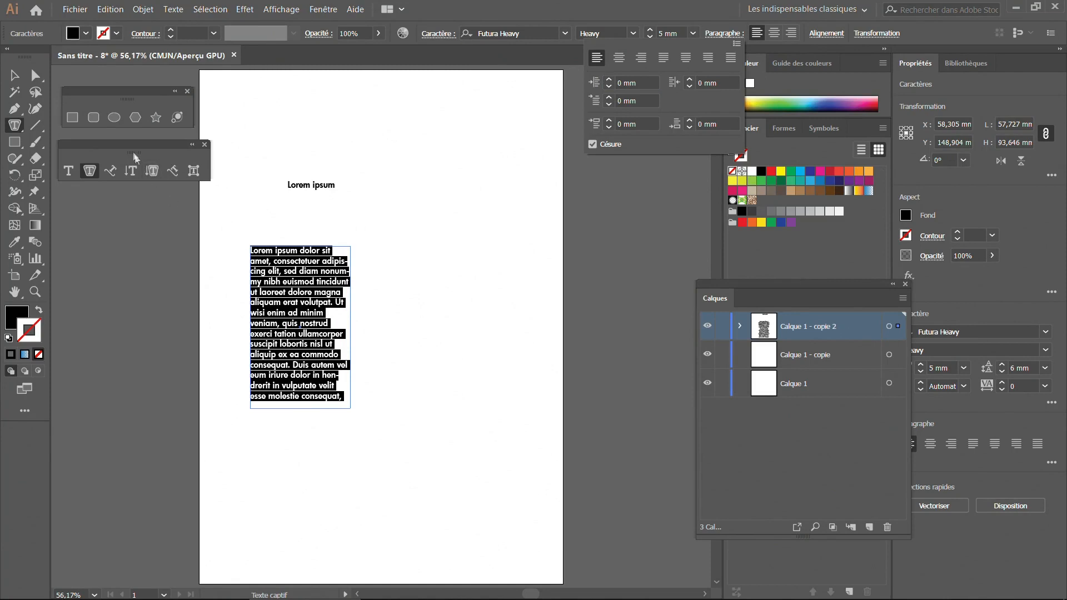
pyautogui.click(115, 117)
pyautogui.click(15, 75)
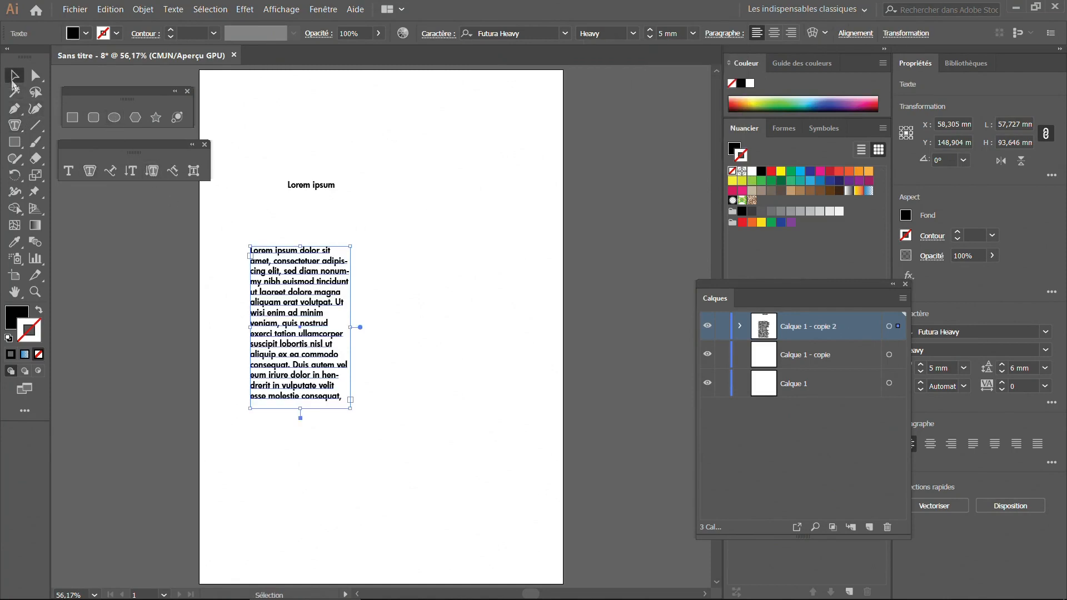
# - Draw an ellipse about 100 × 52 mm and position it fully on the page beside the rectangular text block
pyautogui.click(21, 143)
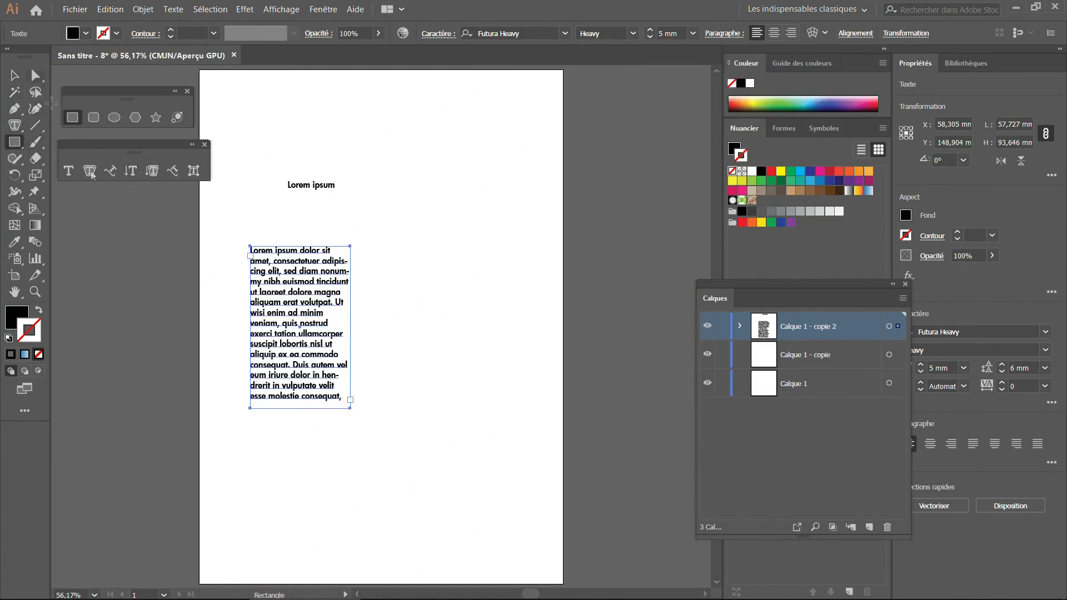
pyautogui.keyDown('ctrl'); pyautogui.click(150, 310); pyautogui.keyUp('ctrl')
pyautogui.click(21, 148)
pyautogui.click(54, 180)
pyautogui.moveTo(416, 216); pyautogui.dragTo(591, 307)
pyautogui.click(15, 75)
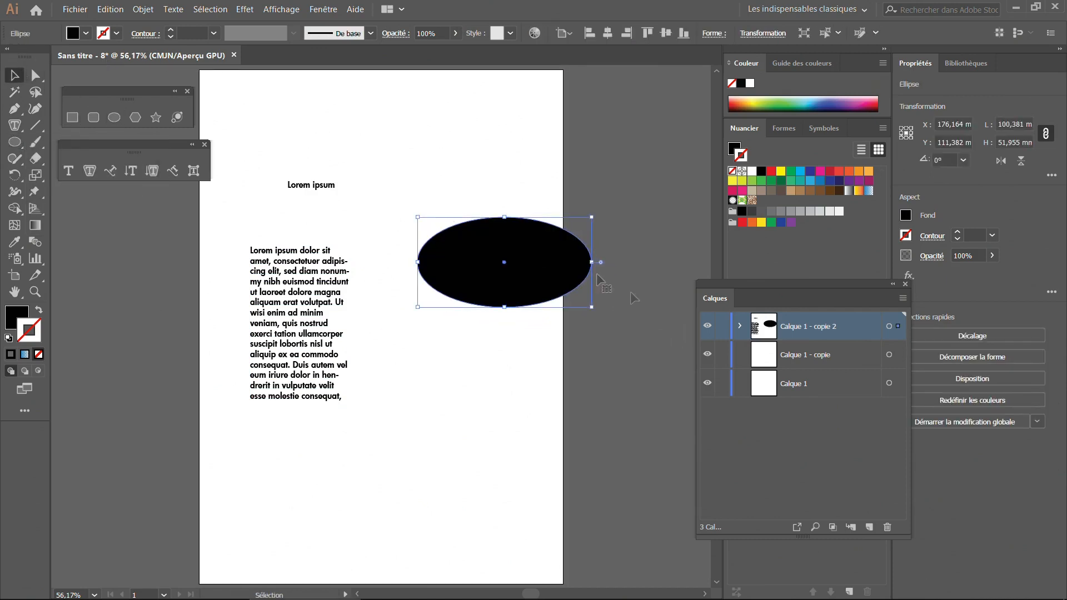
pyautogui.moveTo(524, 270); pyautogui.dragTo(476, 248)
# - Swap the ellipse's fill and stroke and fill its shape with placeholder area type
pyautogui.click(39, 310)
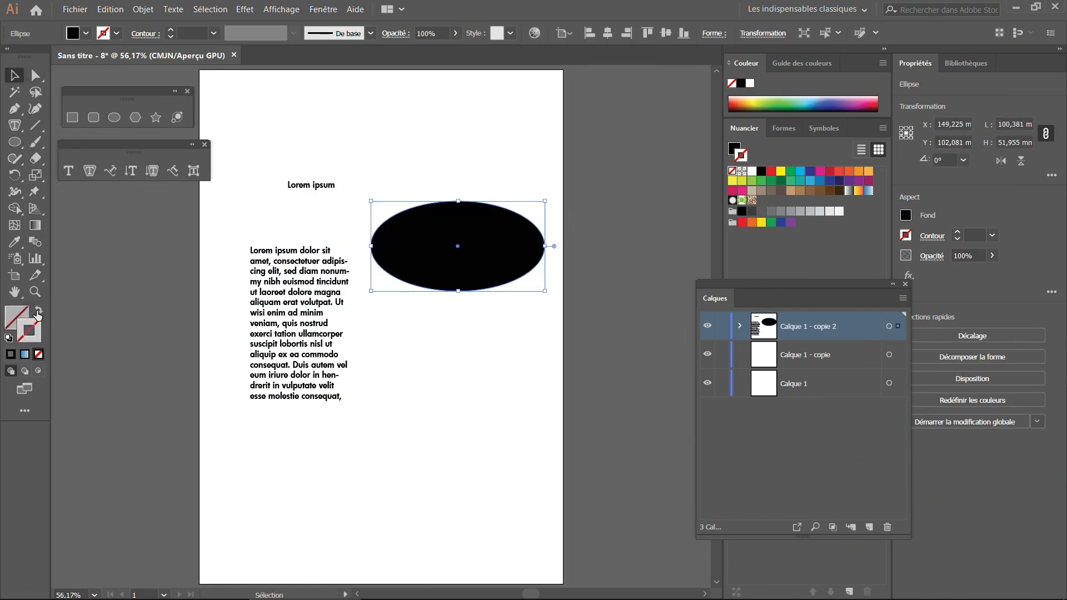
pyautogui.click(89, 170)
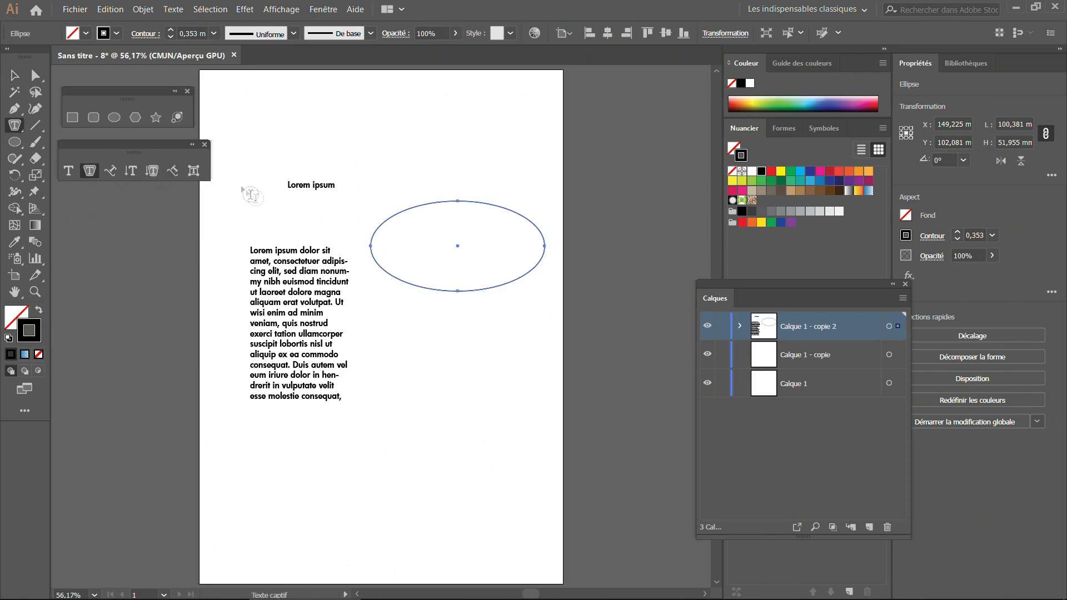
pyautogui.click(392, 216)
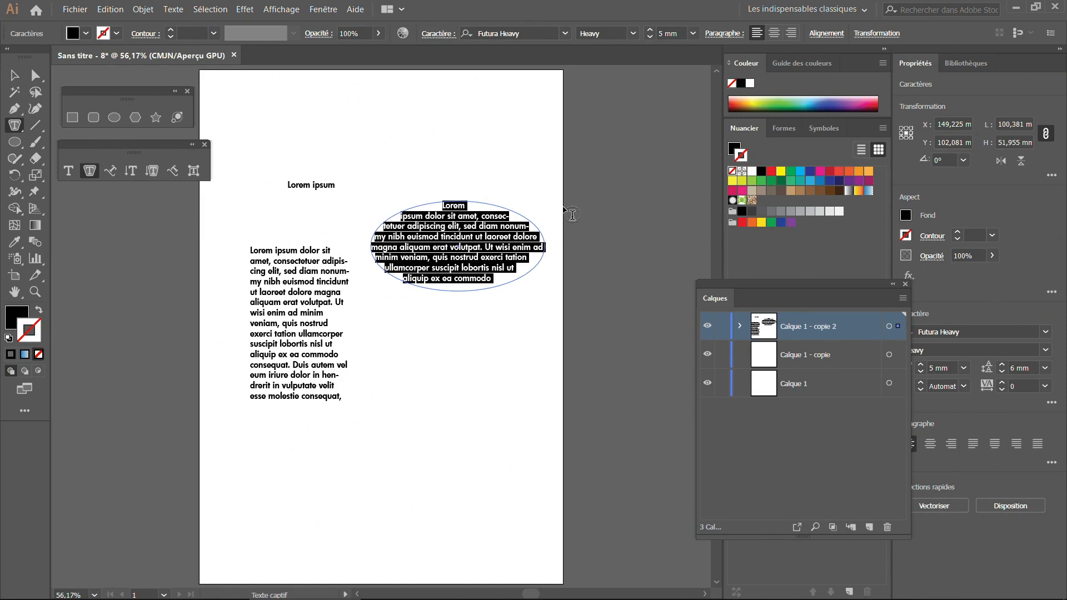
# - Try font sizes between 3 and 10 mm on the ellipse text and set it back to 5 mm
pyautogui.click(649, 36)
pyautogui.click(648, 36)
pyautogui.click(649, 37)
pyautogui.click(648, 31)
pyautogui.click(648, 32)
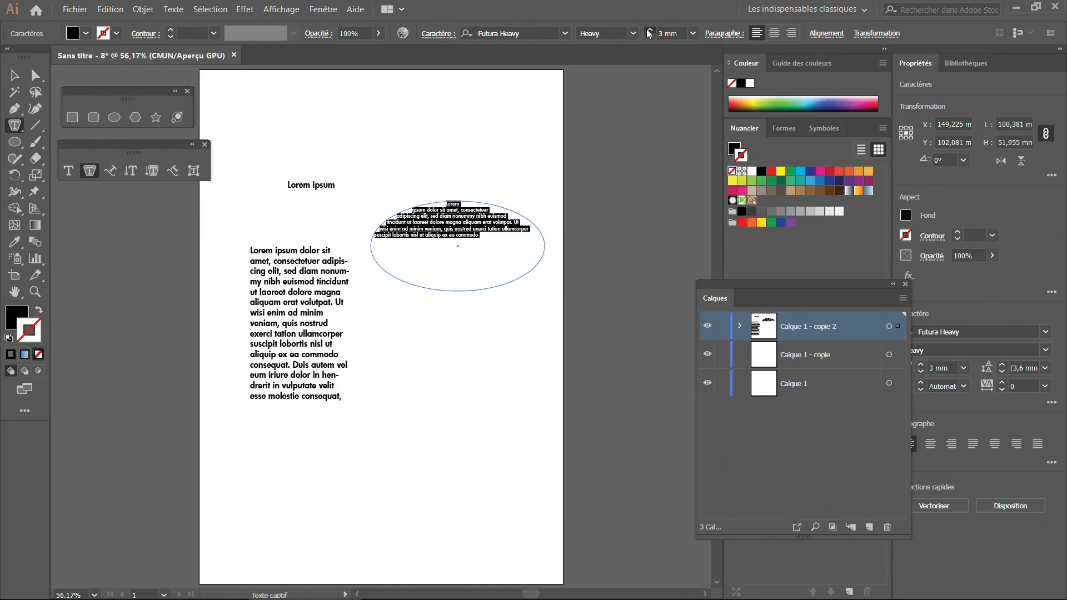
pyautogui.click(648, 31)
pyautogui.click(648, 31)
pyautogui.click(648, 31)
pyautogui.click(649, 31)
pyautogui.click(648, 31)
pyautogui.click(649, 31)
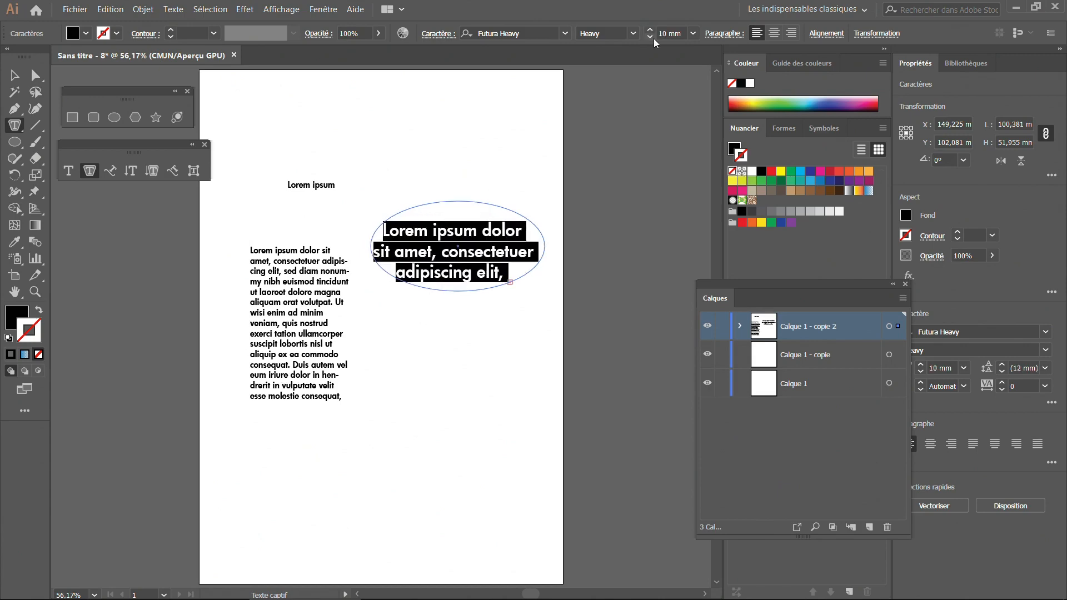
pyautogui.click(649, 37)
pyautogui.click(649, 37)
pyautogui.click(648, 36)
pyautogui.click(649, 37)
pyautogui.click(648, 37)
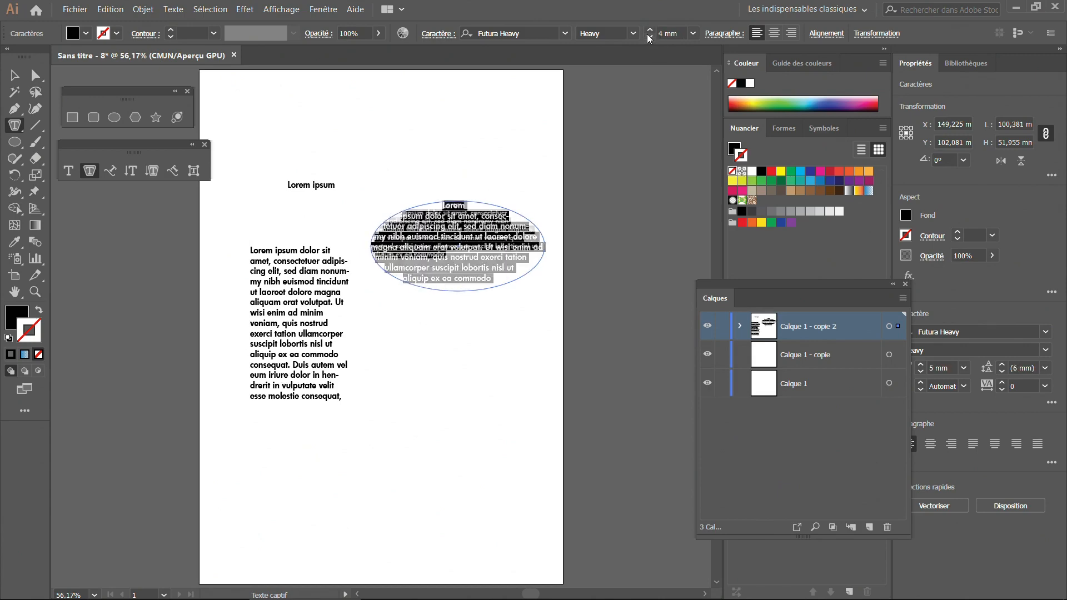
pyautogui.click(649, 36)
pyautogui.click(650, 30)
pyautogui.click(650, 30)
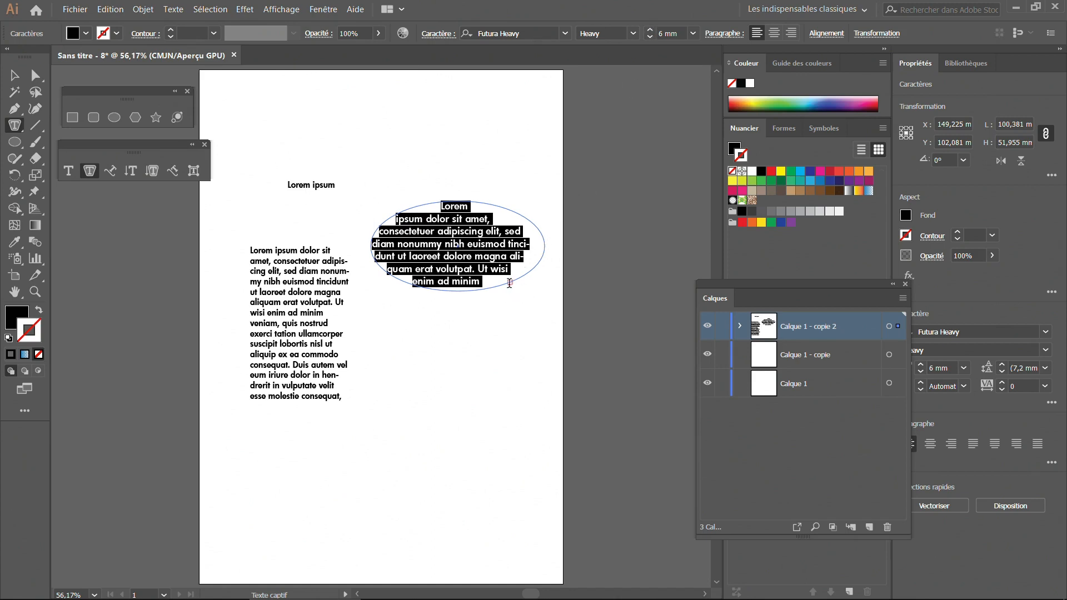
pyautogui.click(509, 282)
pyautogui.click(646, 38)
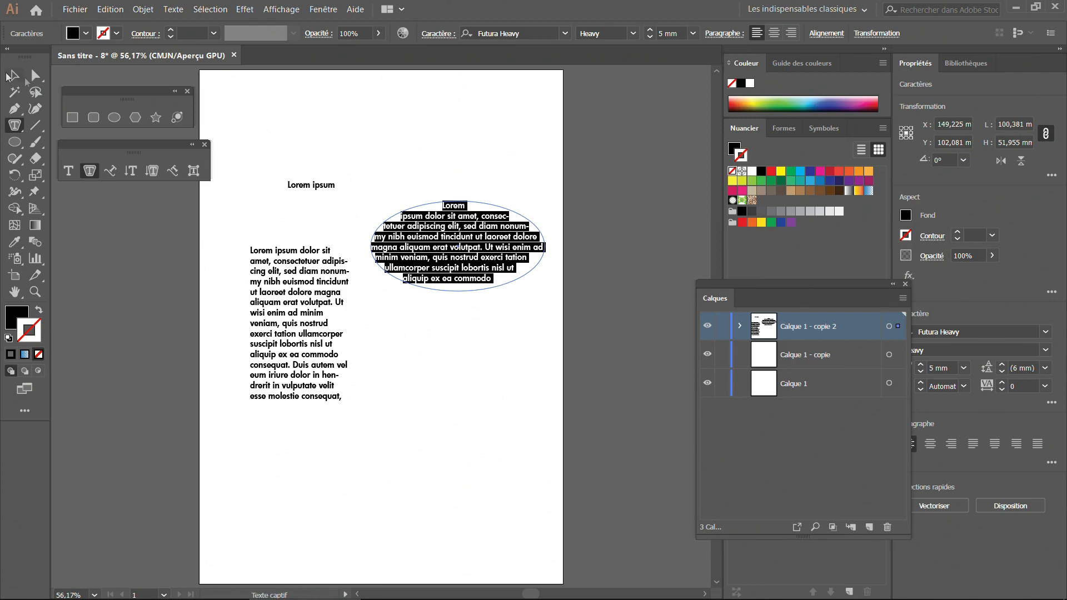
# - Reshape the rectangular text frame into an irregular quadrilateral with Direct Selection, moving its lower-left anchor to about X 27.8, Y 268.8 mm
pyautogui.click(37, 76)
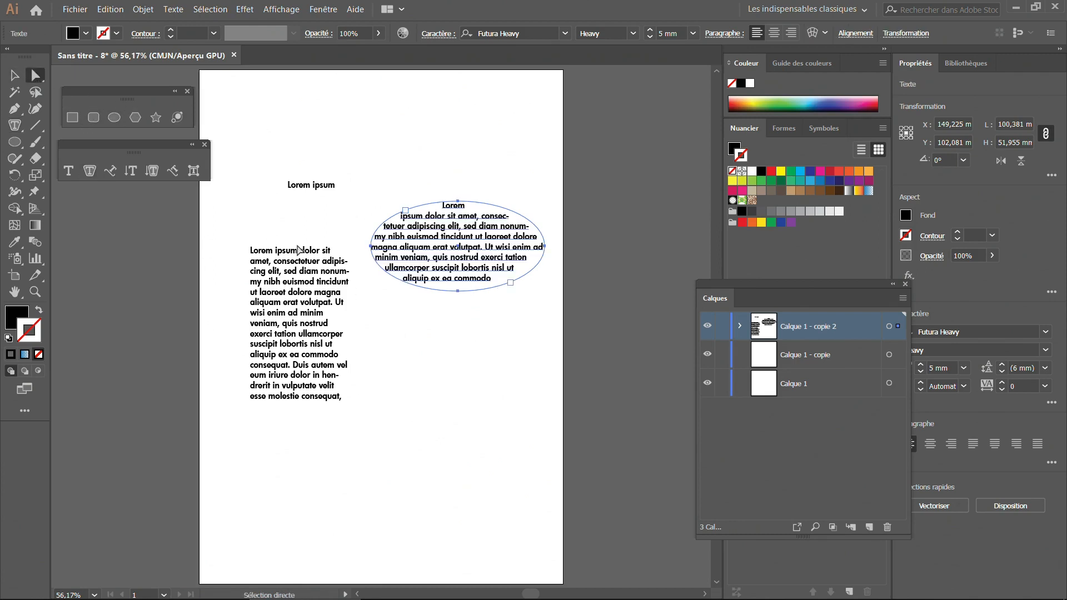
pyautogui.click(323, 245)
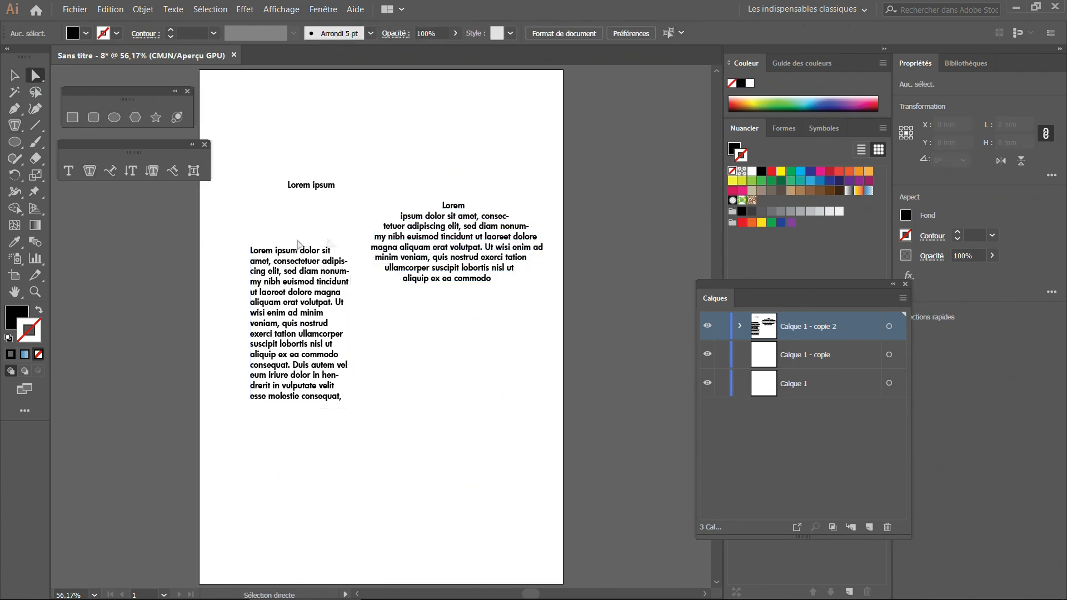
pyautogui.click(349, 249)
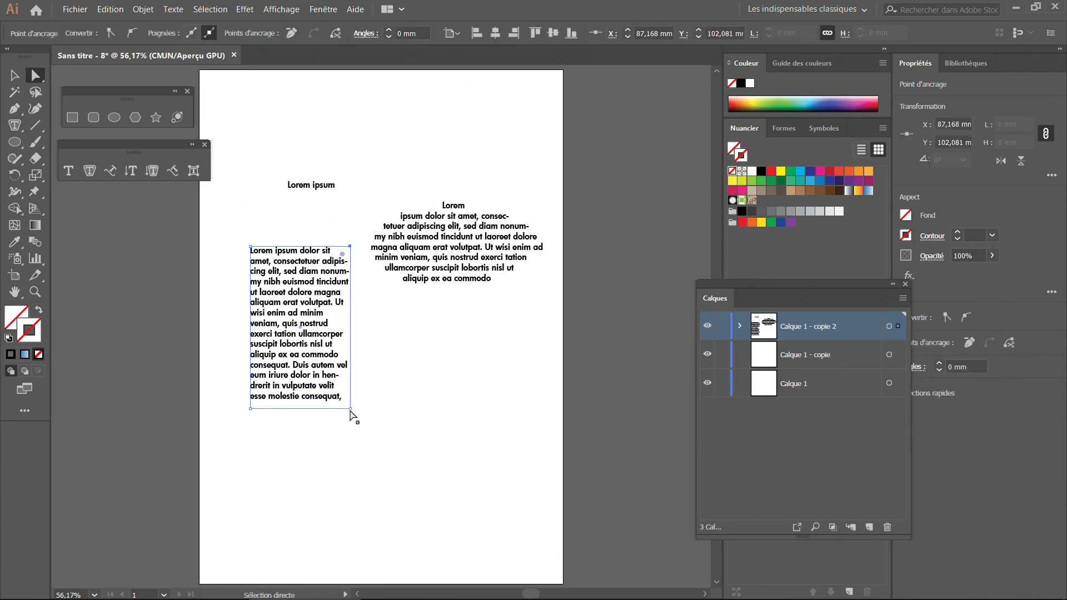
pyautogui.moveTo(350, 409); pyautogui.dragTo(364, 431)
pyautogui.click(356, 299)
pyautogui.moveTo(364, 431)
pyautogui.mouseDown()
pyautogui.moveTo(393, 426)
pyautogui.moveTo(391, 441)
pyautogui.moveTo(369, 416)
pyautogui.mouseUp()
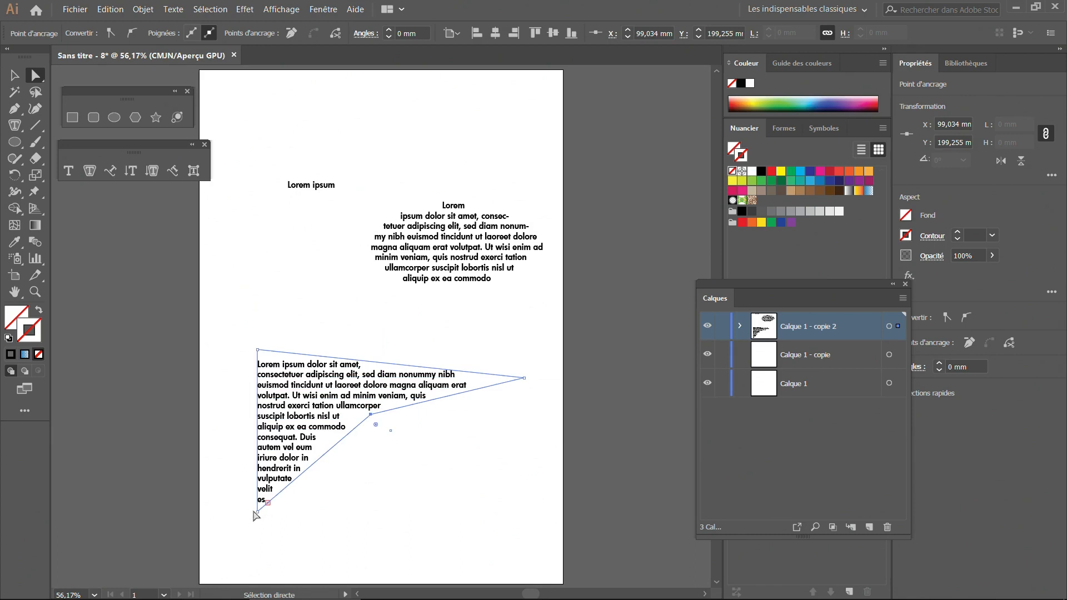
pyautogui.moveTo(257, 512); pyautogui.dragTo(247, 535)
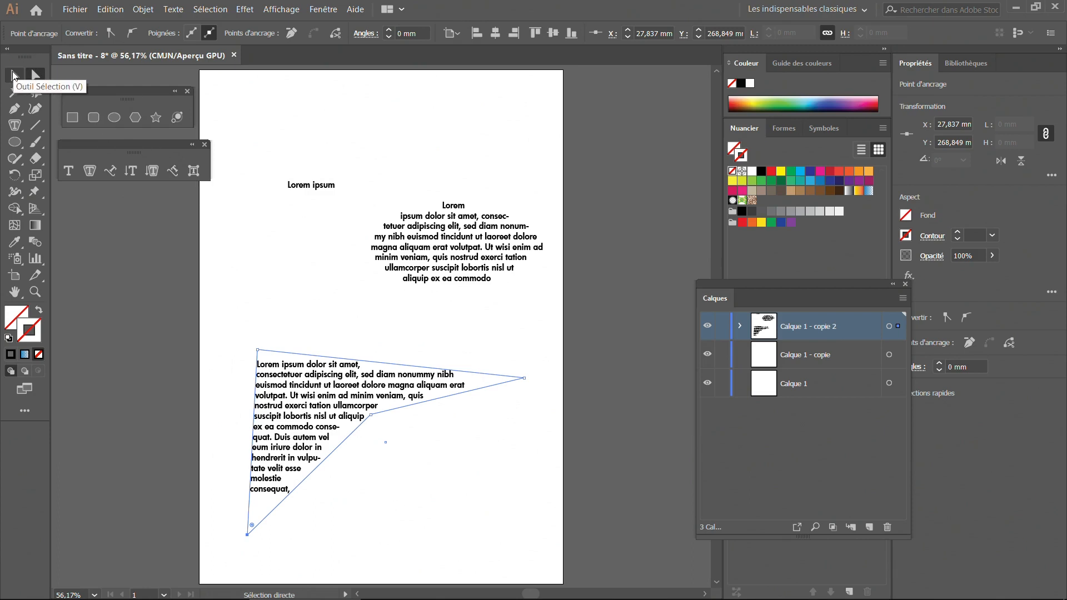
# - Remove the two area texts from the page, keeping only the horizontal "Lorem ipsum" line
pyautogui.press('v')
pyautogui.click(340, 386)
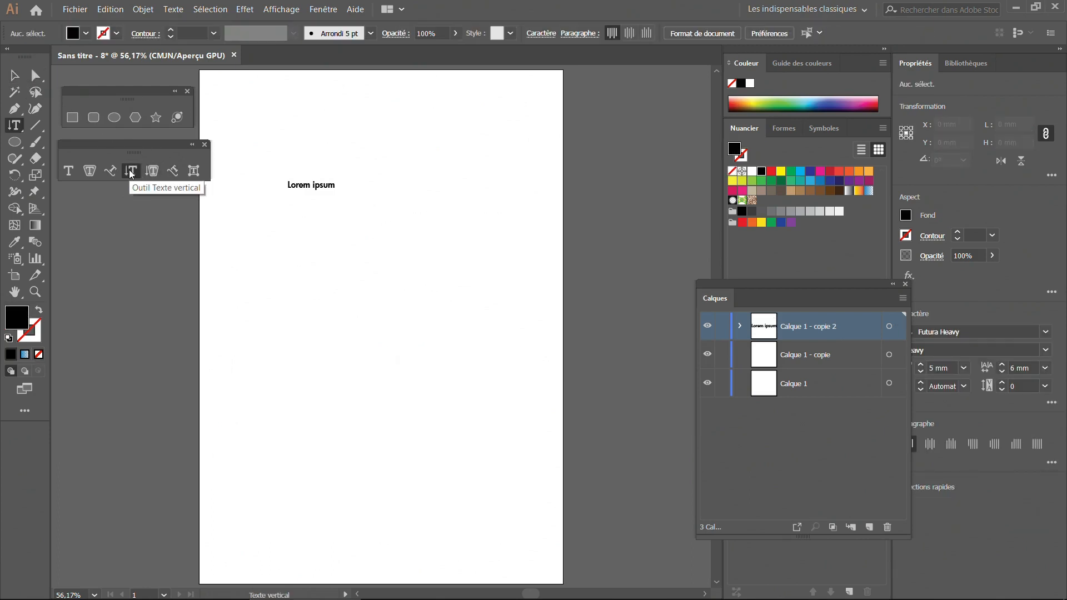
# - Add vertical point text "Lorem ipsum" below the horizontal line, try clearing its content and undo the deletion
pyautogui.click(277, 225)
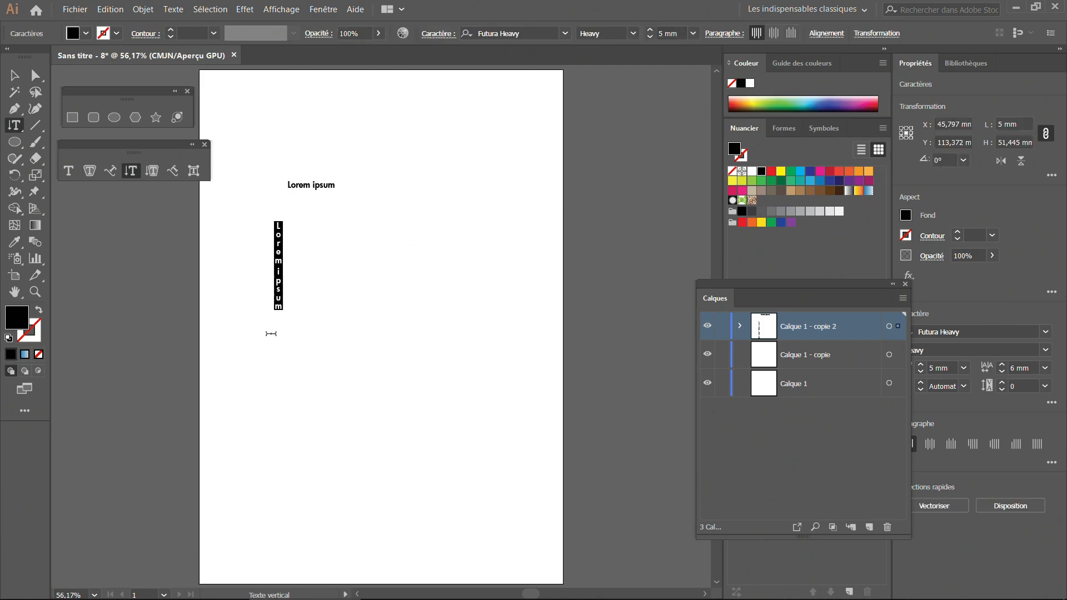
pyautogui.press('BackSpace')
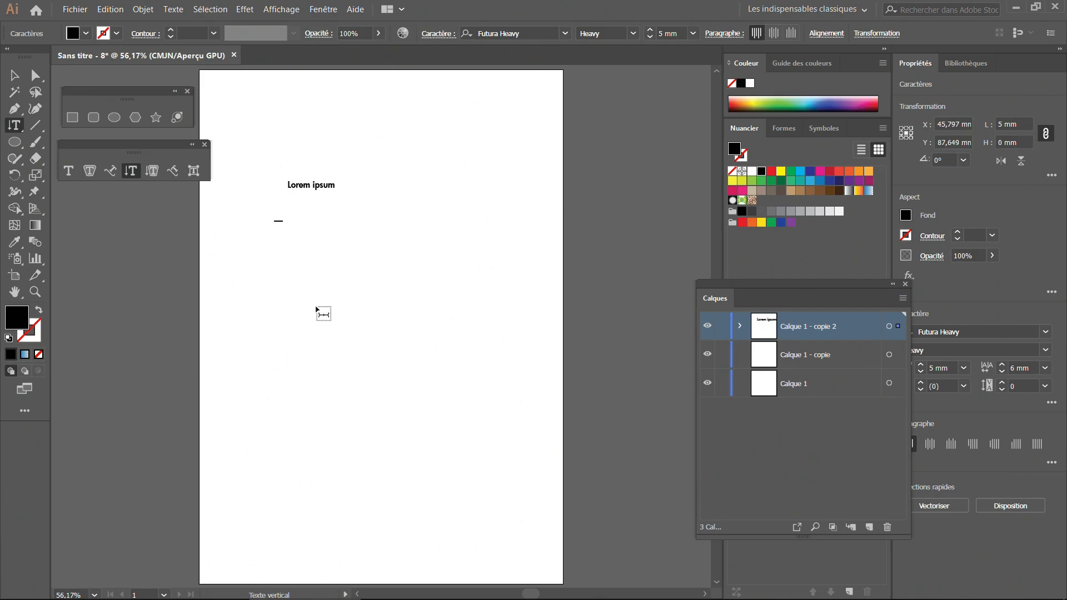
pyautogui.hotkey('ctrl', 'z')
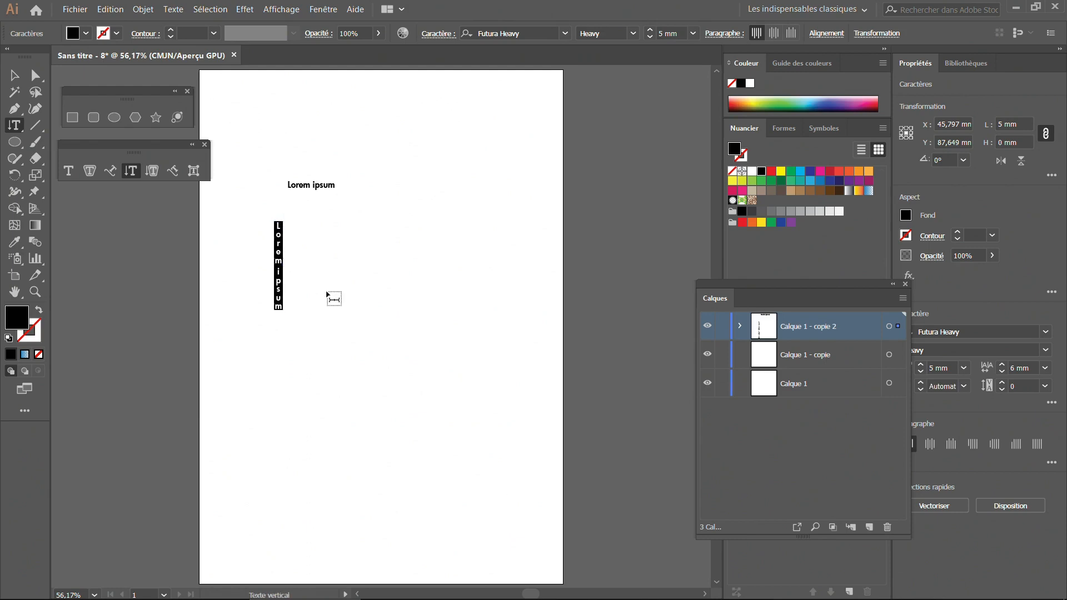
# - Draw an ellipse about 120 by 112 mm on the lower part of the page with a black outline and no fill
pyautogui.click(153, 171)
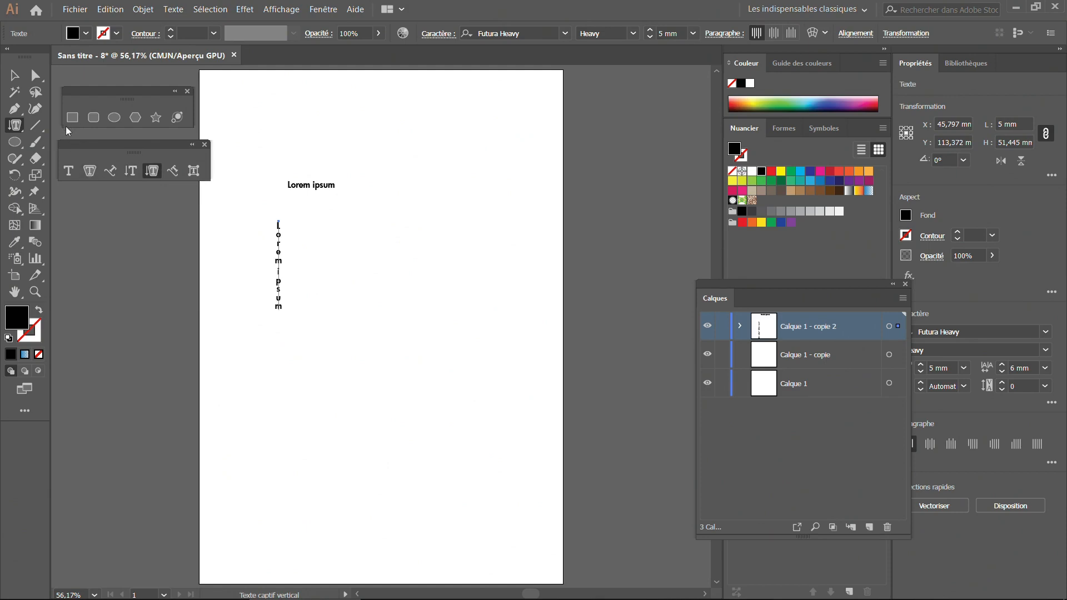
pyautogui.click(15, 141)
pyautogui.moveTo(315, 295); pyautogui.dragTo(523, 490)
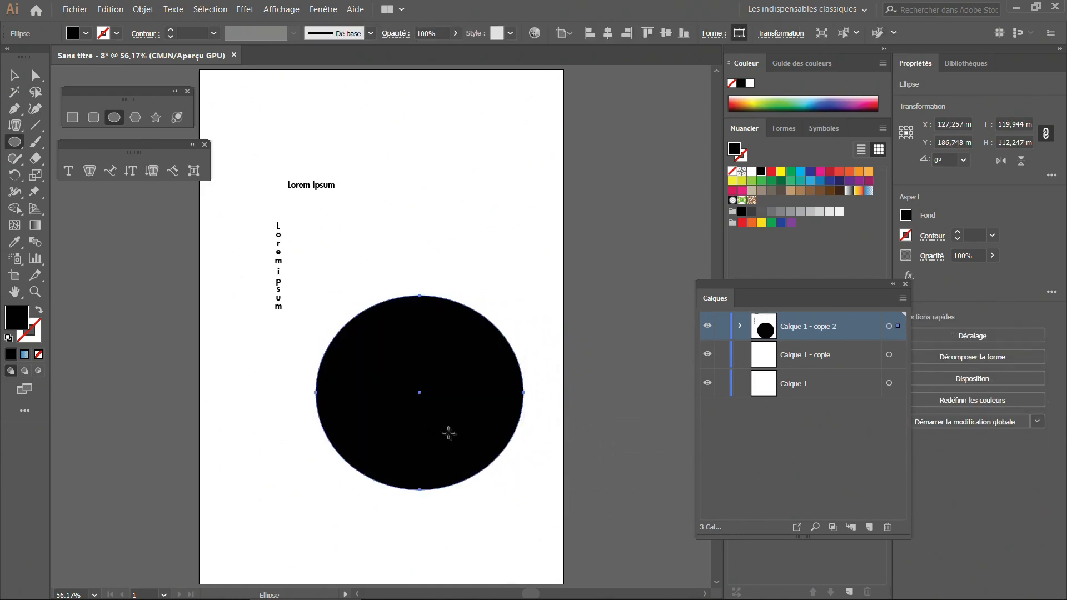
pyautogui.click(40, 311)
# - Convert the ellipse into a vertical area text frame filled with placeholder text
pyautogui.click(151, 170)
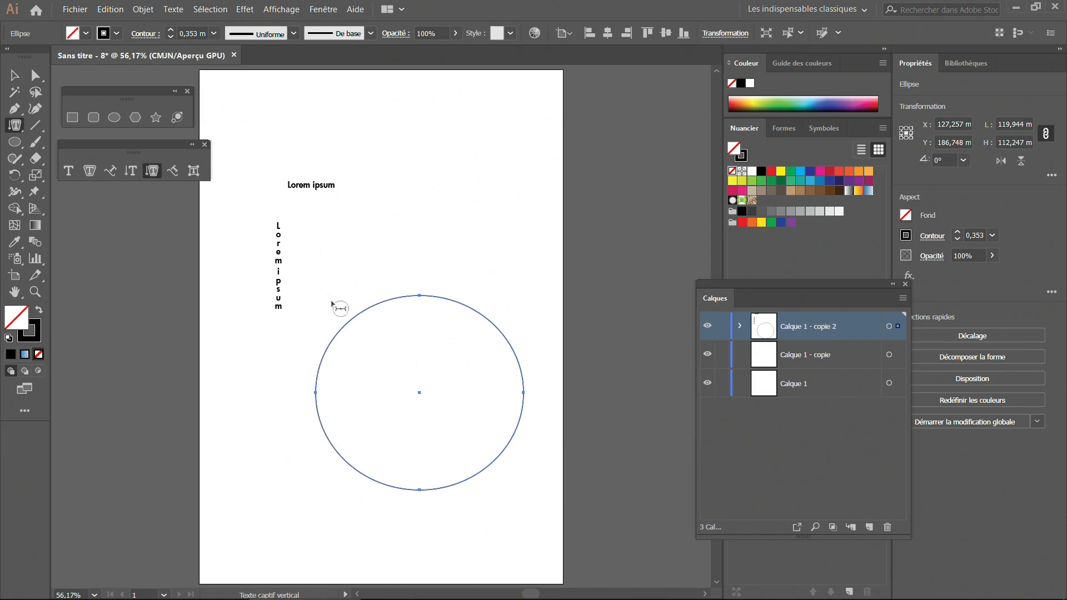
pyautogui.click(351, 320)
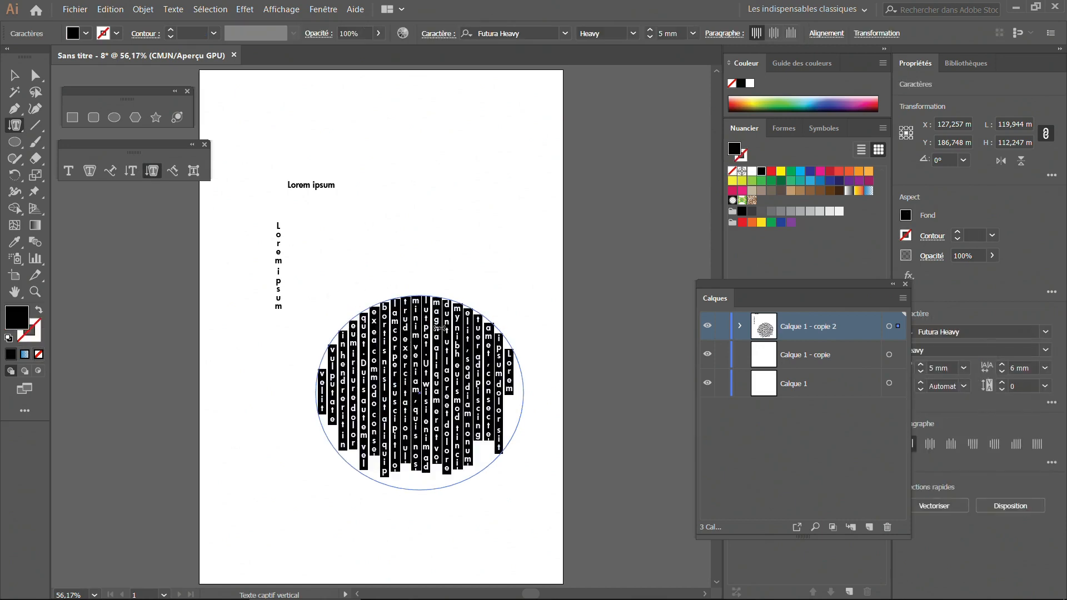
pyautogui.press('Escape')
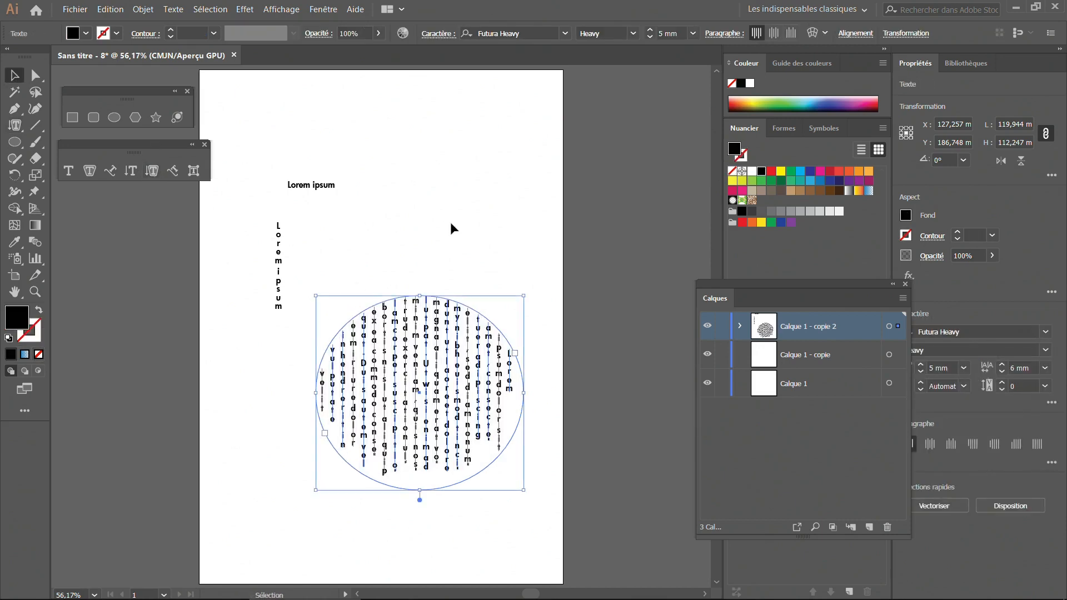
# - Move the ellipse text up beside the vertical line, to about X 145.9, Y 126.1 mm, and deselect it
pyautogui.click(451, 223)
pyautogui.moveTo(441, 336); pyautogui.dragTo(455, 168)
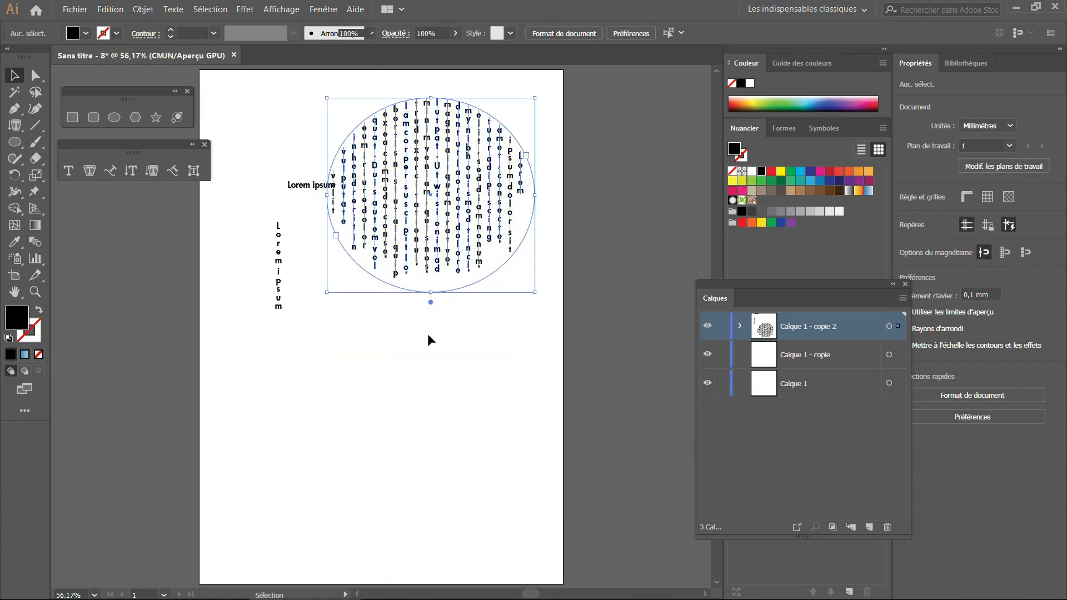
pyautogui.click(428, 333)
pyautogui.moveTo(427, 251); pyautogui.dragTo(448, 344)
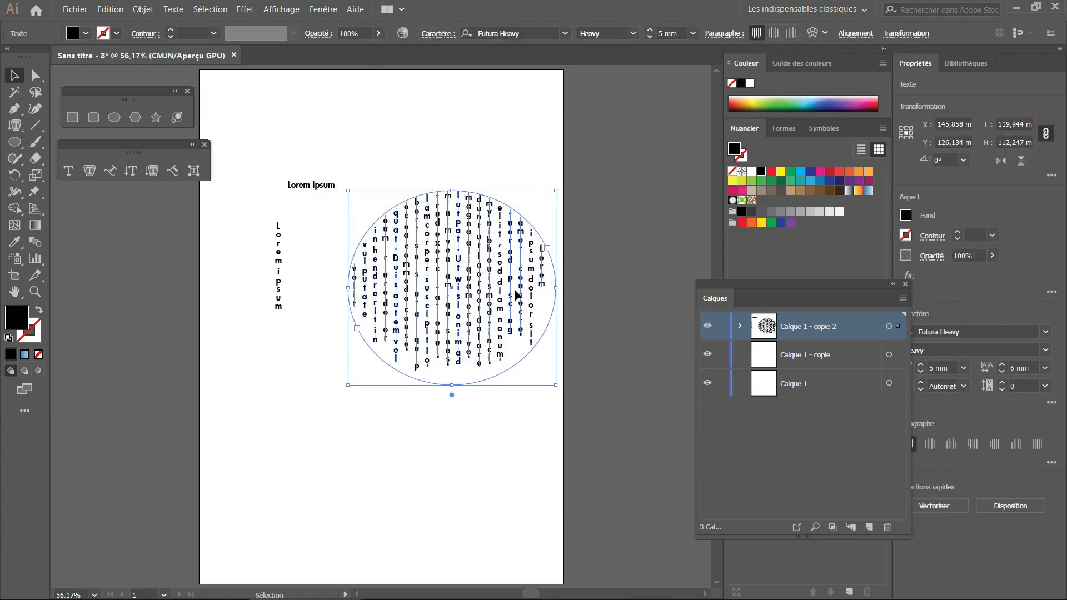
pyautogui.click(541, 493)
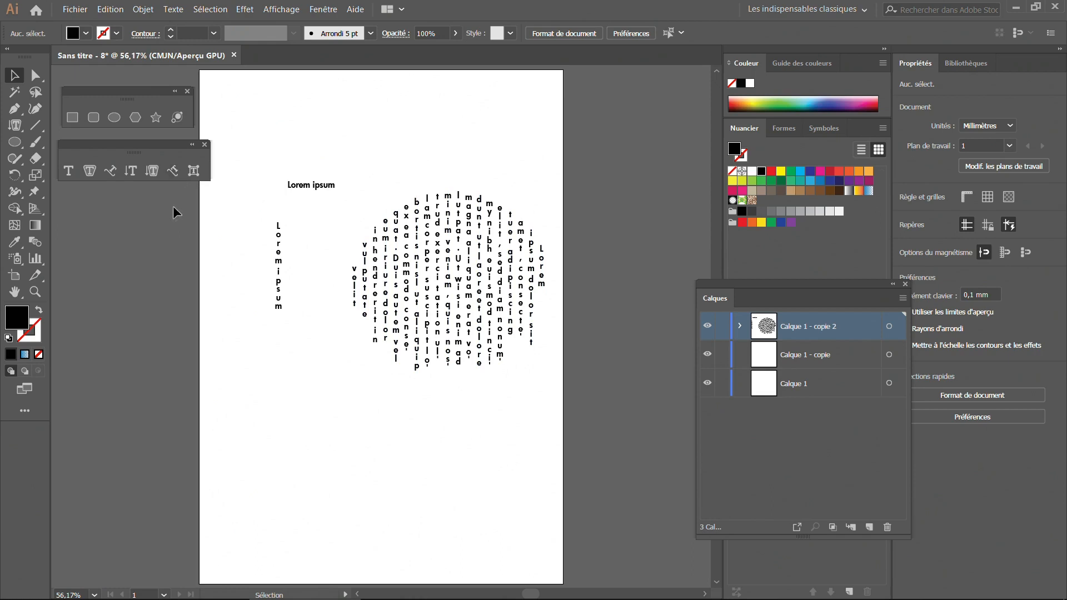
# - Draw a wavy open path about 160 mm wide and 62 mm high across the page bottom, with black stroke and no fill
pyautogui.click(40, 312)
pyautogui.click(38, 333)
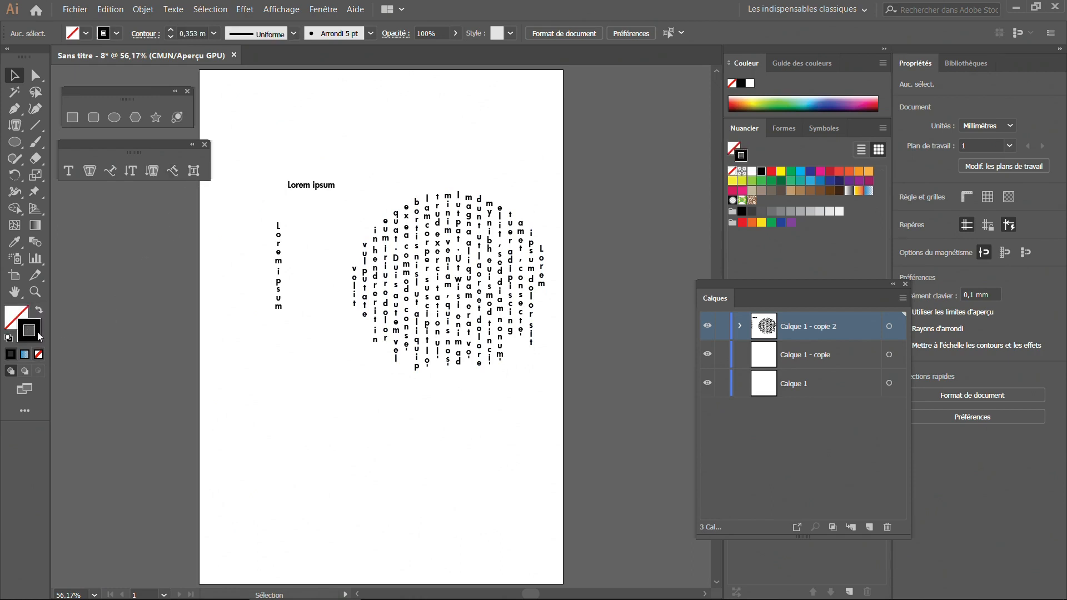
pyautogui.press('p')
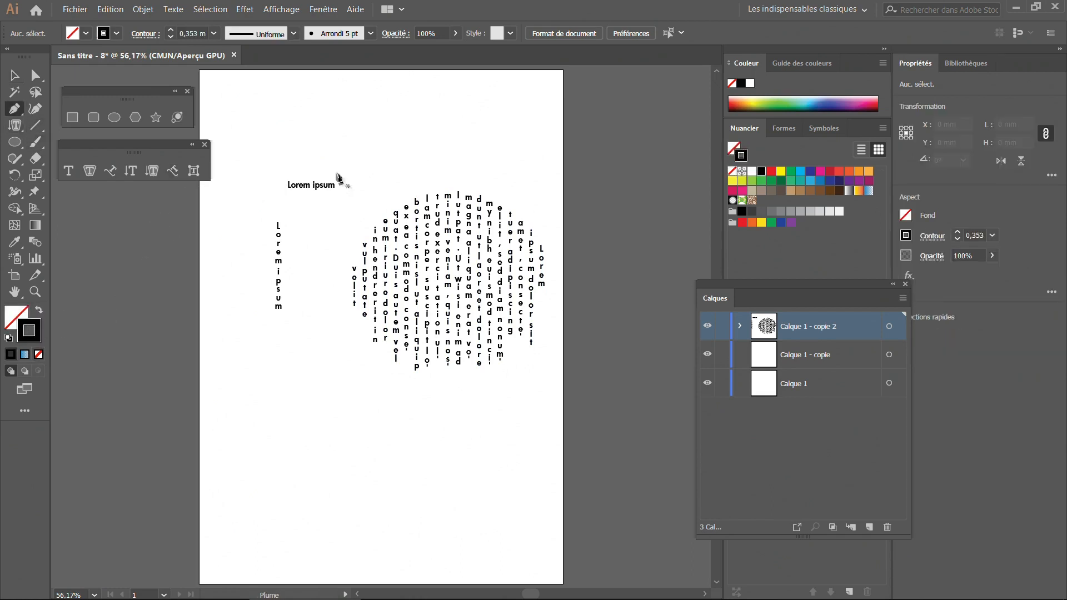
pyautogui.moveTo(234, 512); pyautogui.dragTo(252, 474)
pyautogui.moveTo(299, 433); pyautogui.dragTo(340, 475)
pyautogui.moveTo(381, 508)
pyautogui.mouseDown()
pyautogui.moveTo(374, 517)
pyautogui.moveTo(422, 446)
pyautogui.moveTo(489, 494)
pyautogui.moveTo(531, 445)
pyautogui.mouseUp()
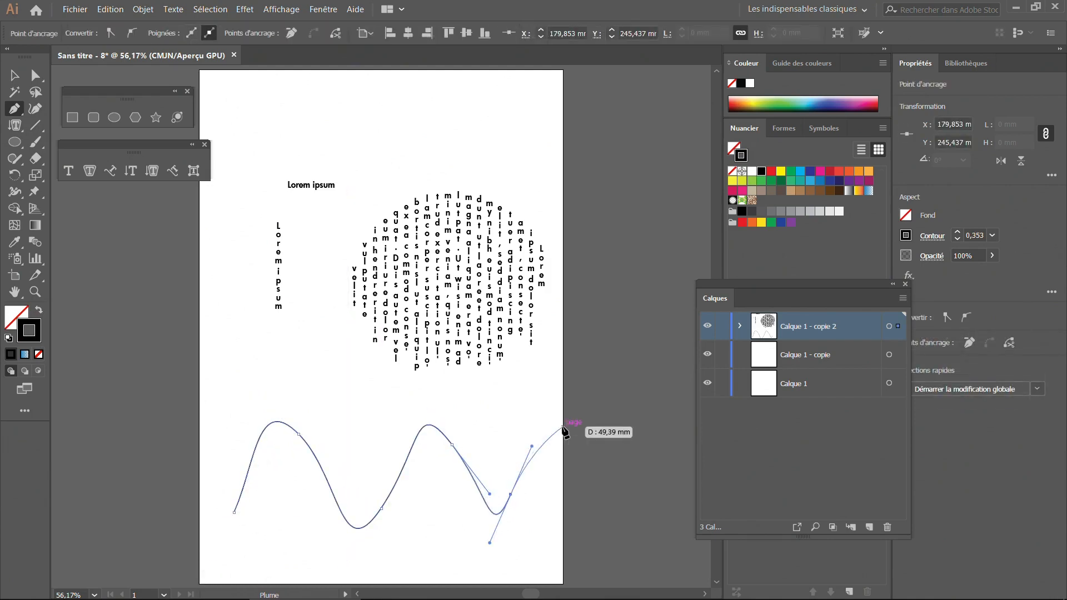
# - Place vertical path text with placeholder content along the wavy path, starting near its left end, and deselect it
pyautogui.click(173, 171)
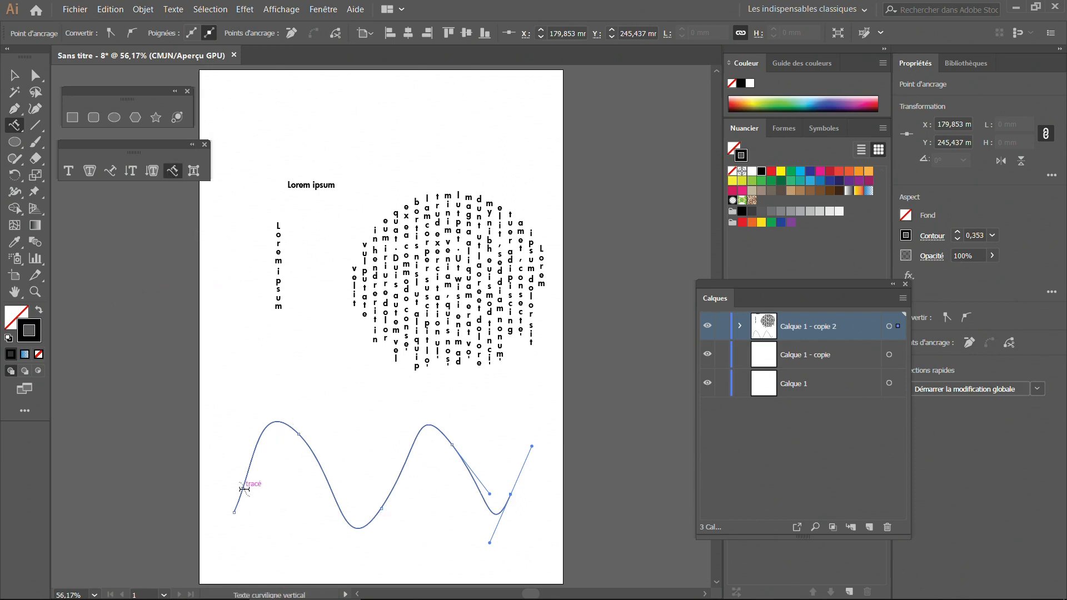
pyautogui.click(245, 489)
pyautogui.click(14, 75)
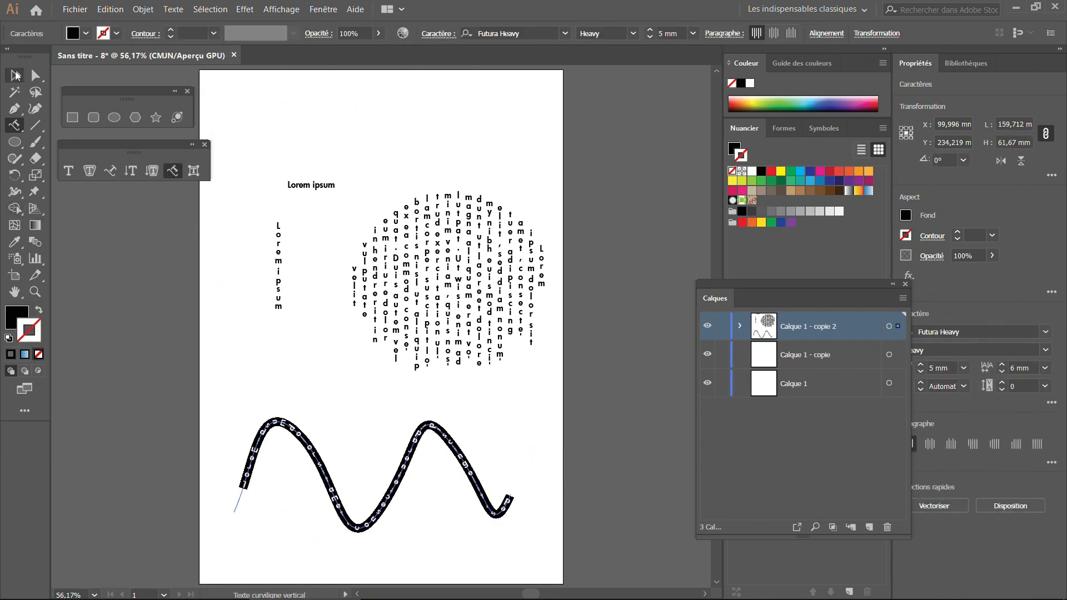
pyautogui.click(366, 383)
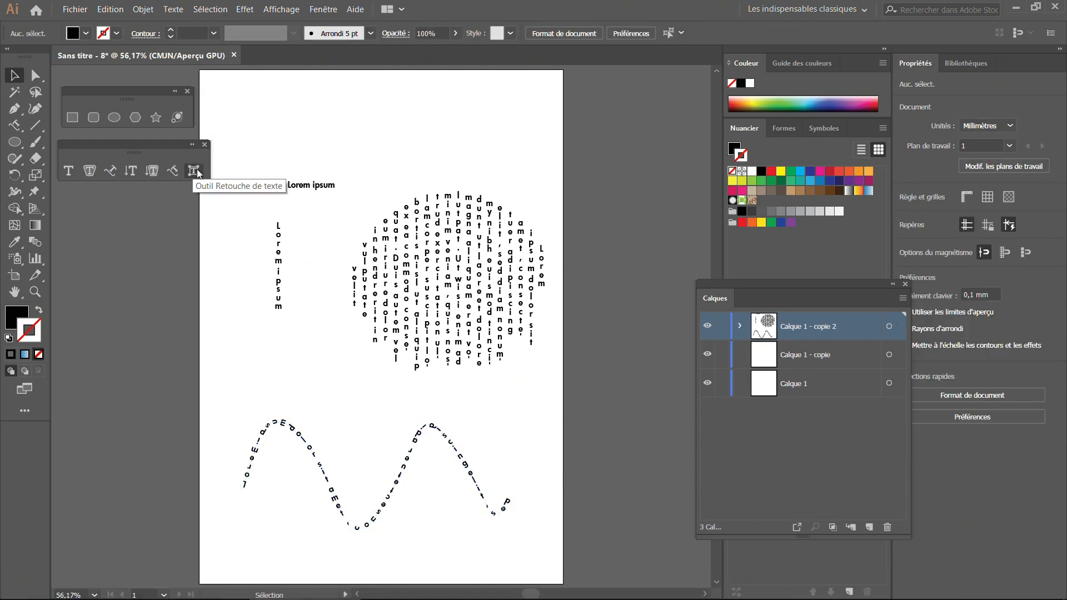
# - Move the horizontal "Lorem ipsum" line higher on the page and increase its font size to 12 mm
pyautogui.scroll(3, 212, 217)
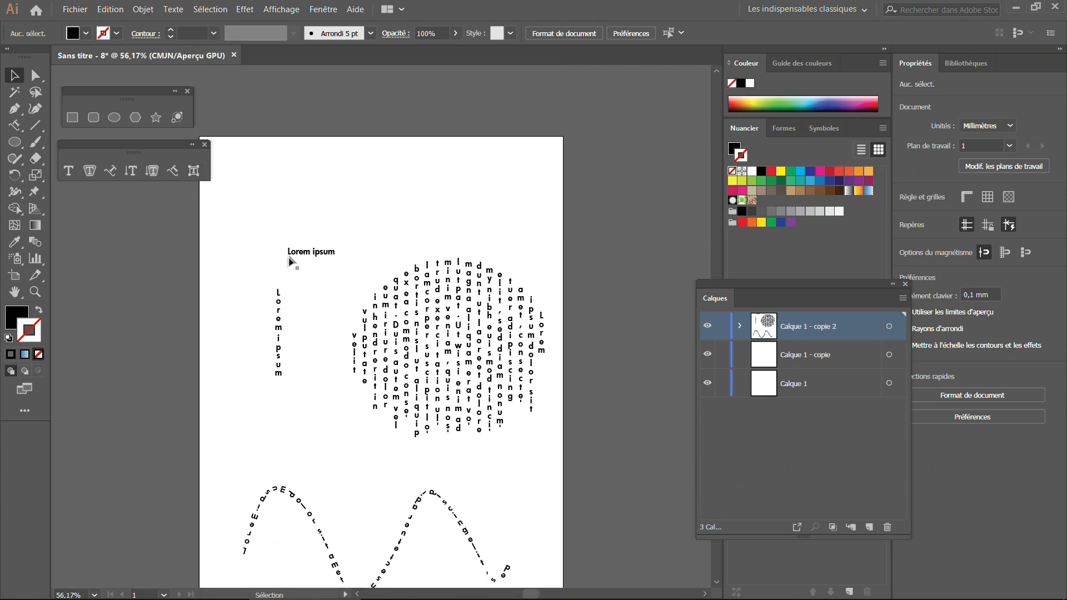
pyautogui.moveTo(290, 259); pyautogui.dragTo(287, 214)
pyautogui.click(650, 31)
pyautogui.click(650, 31)
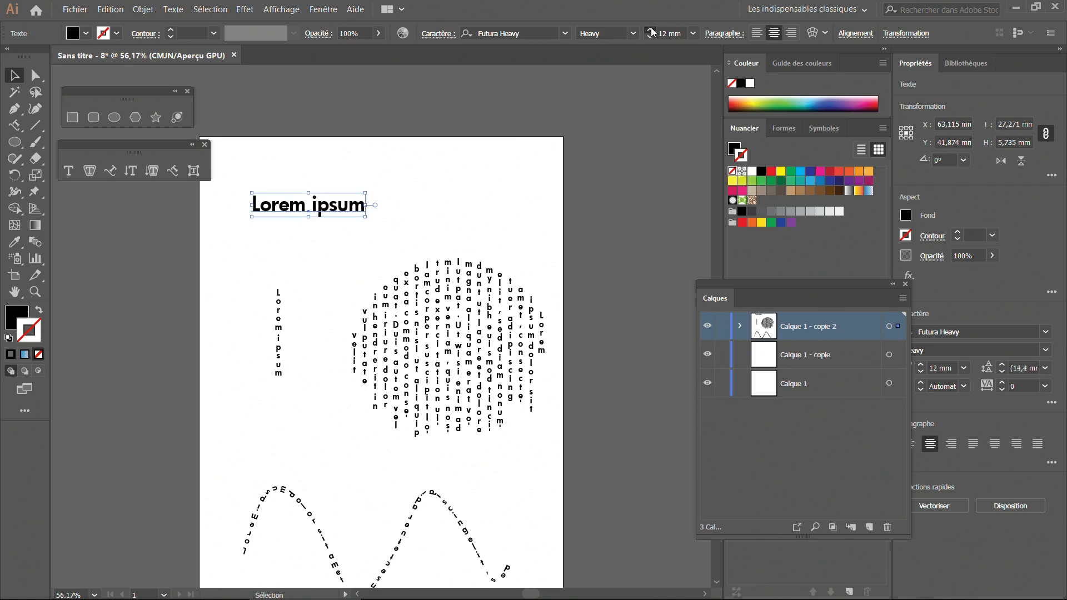
# - Enlarge the letters "L" and "m" of the "Lorem ipsum" heading individually with the Touch Type tool
pyautogui.click(193, 175)
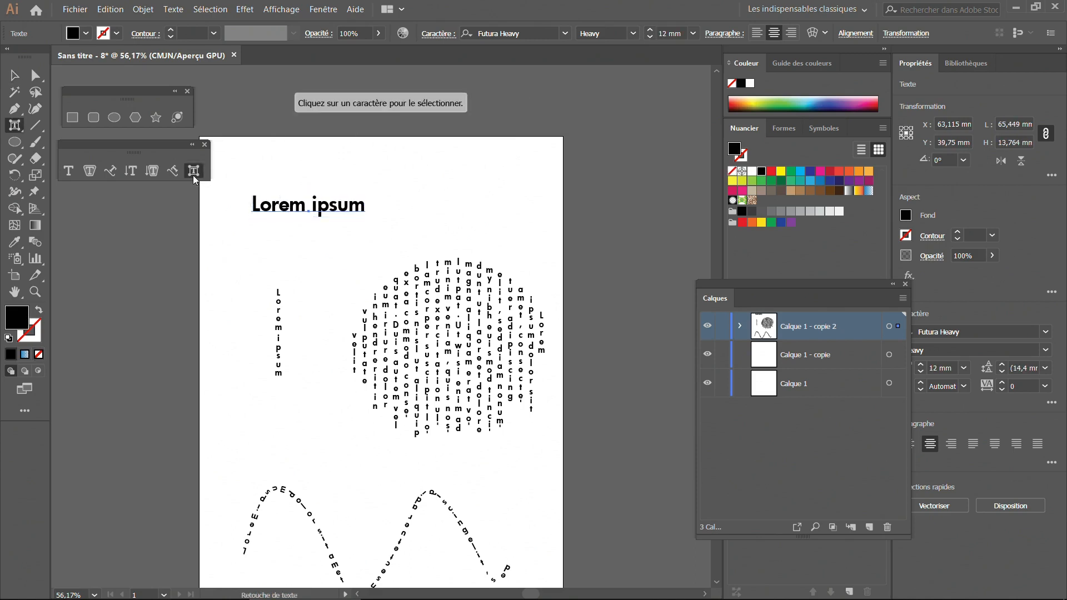
pyautogui.click(259, 207)
pyautogui.moveTo(264, 194); pyautogui.dragTo(281, 167)
pyautogui.click(298, 231)
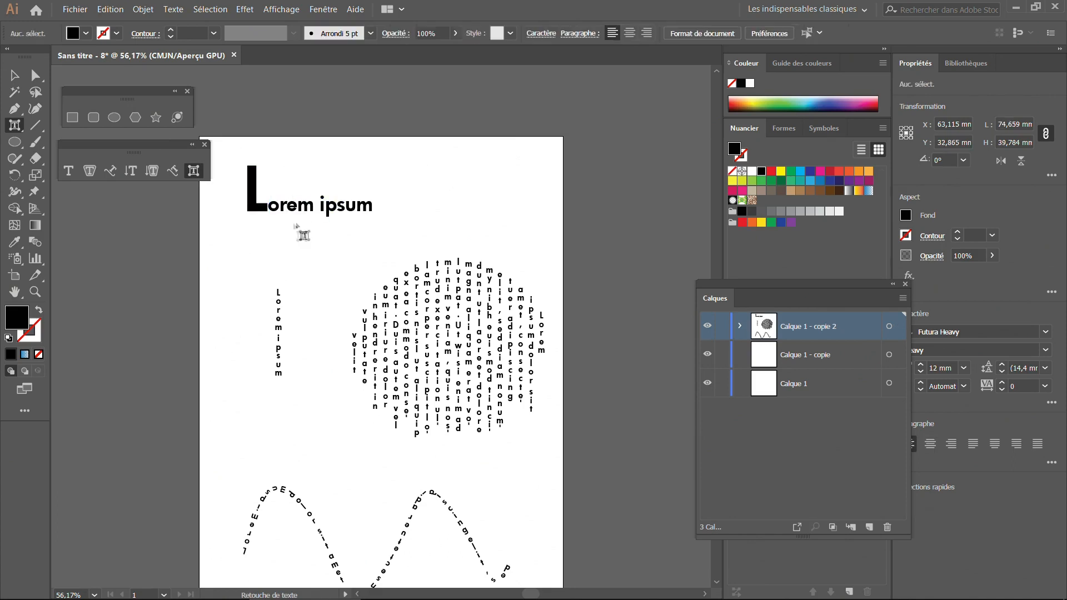
pyautogui.click(309, 208)
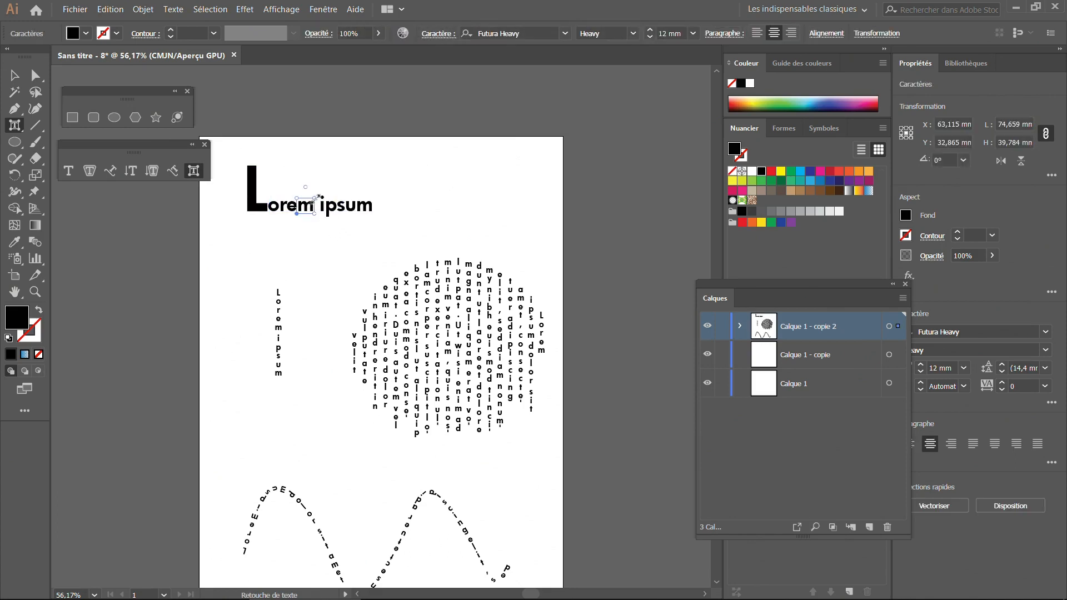
pyautogui.moveTo(317, 196); pyautogui.dragTo(345, 167)
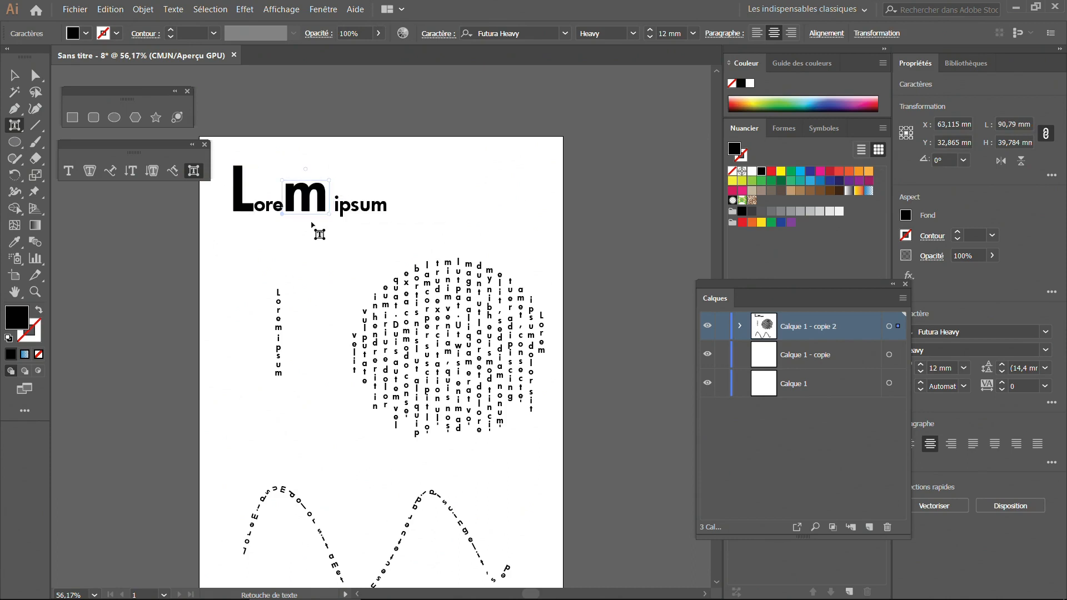
# - Enlarge the letter "p" in "ipsum" and shift it below the baseline, then deselect the text
pyautogui.click(340, 204)
pyautogui.moveTo(345, 212); pyautogui.dragTo(389, 206)
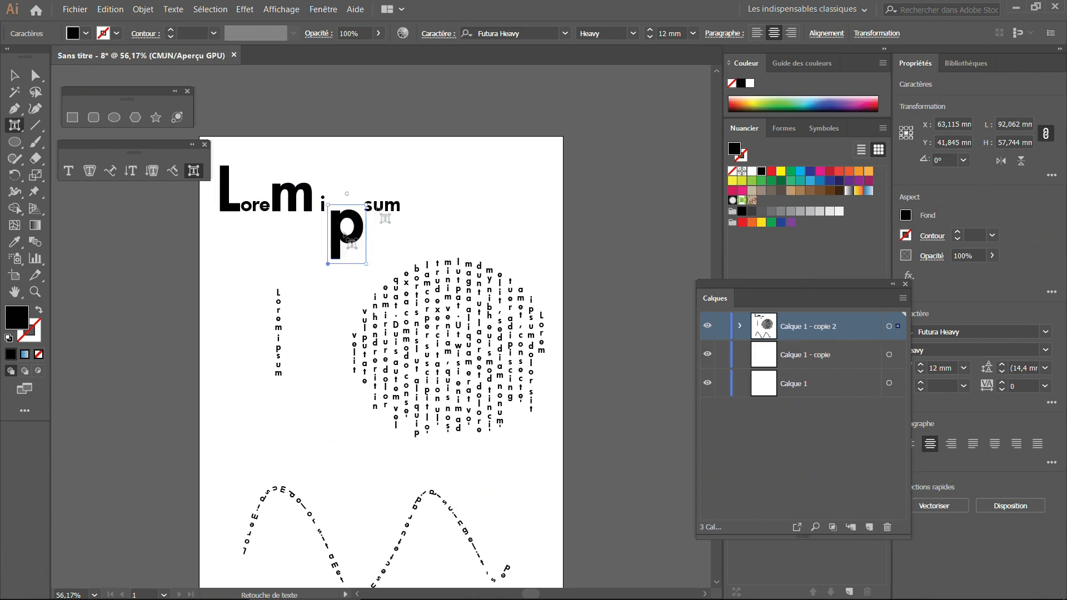
pyautogui.click(247, 242)
# - Move the retouched heading toward the page's upper centre, to about X 100, Y 34.1 mm
pyautogui.scroll(-2, 475, 160)
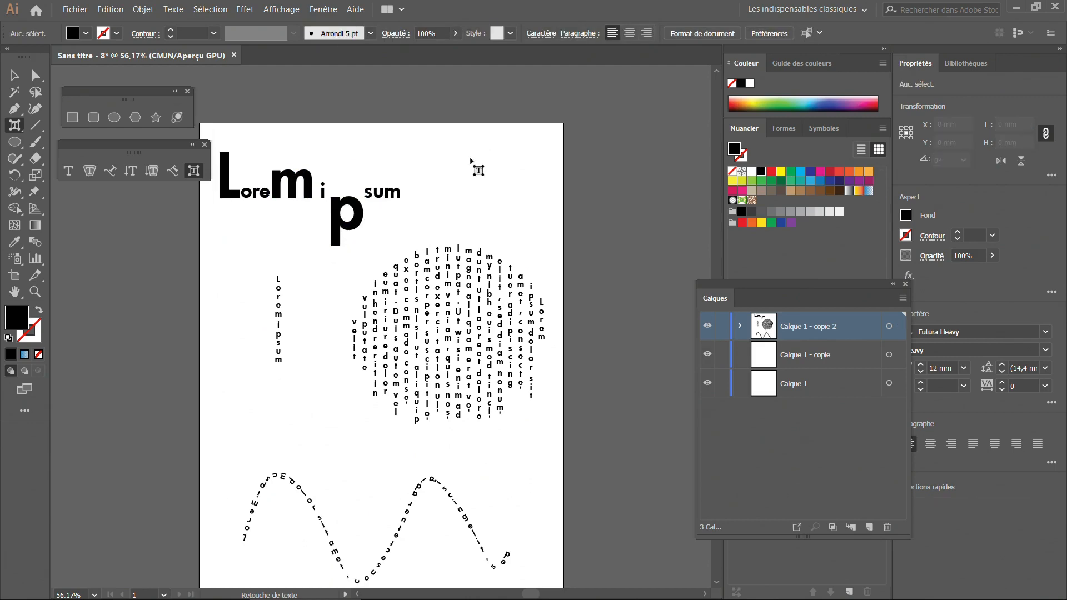
pyautogui.scroll(2, 466, 169)
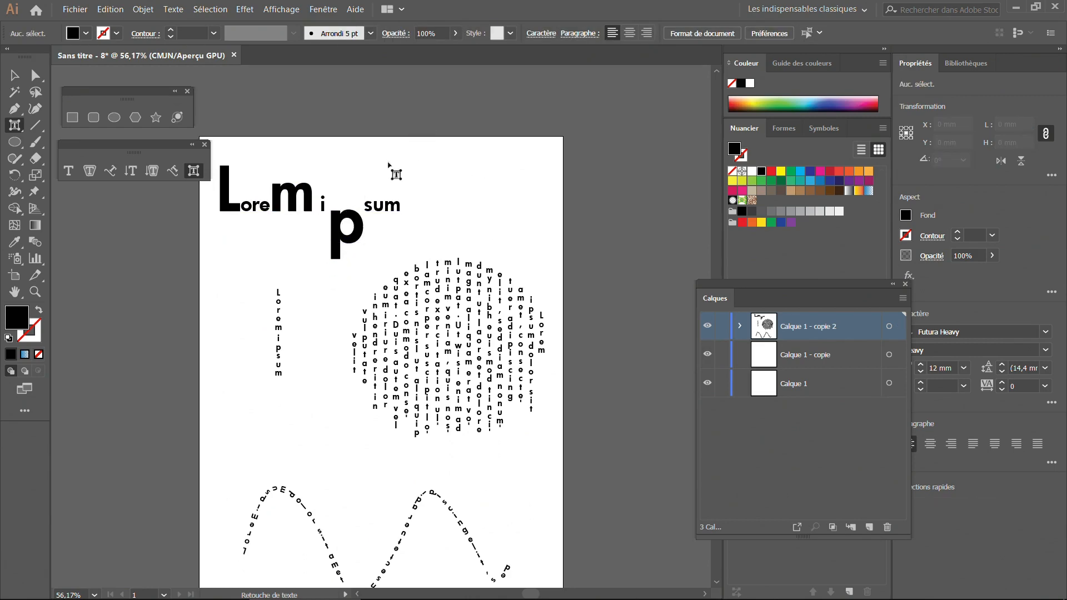
pyautogui.press('v')
pyautogui.moveTo(311, 242); pyautogui.dragTo(376, 231)
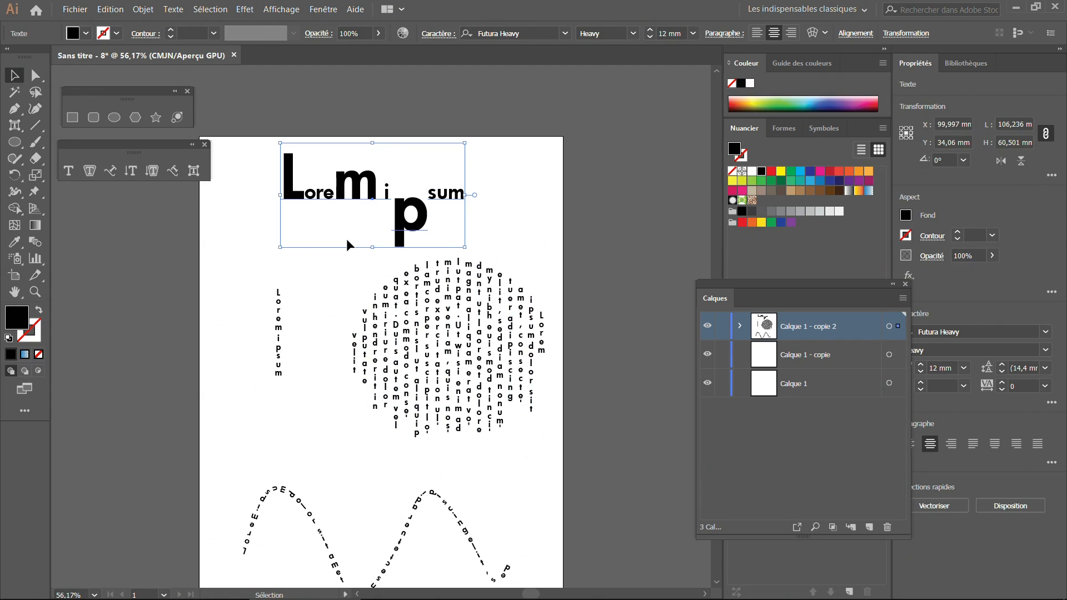
pyautogui.scroll(-3, 348, 239)
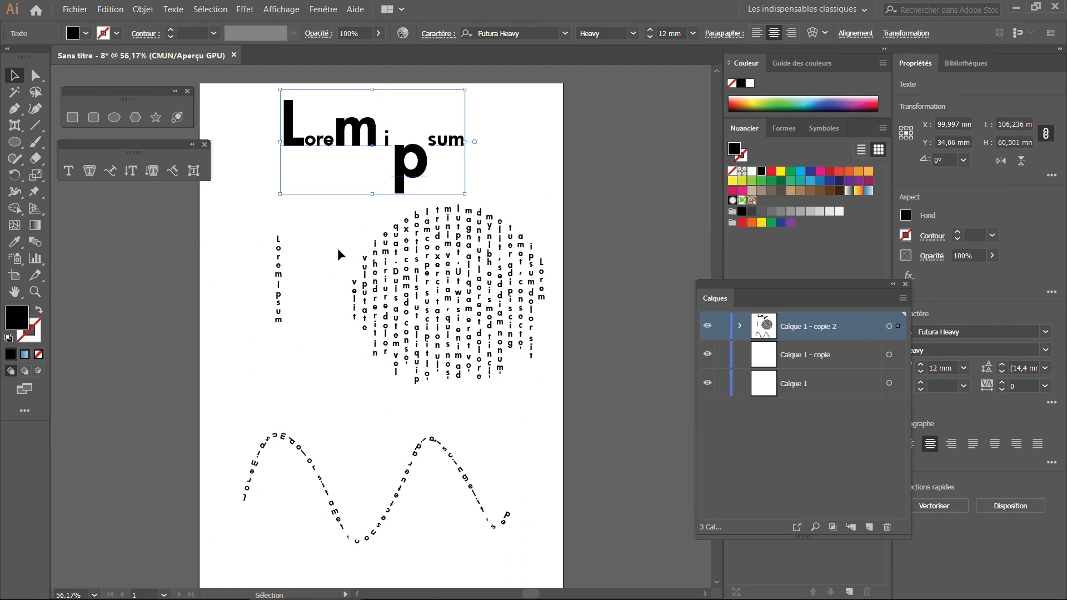
pyautogui.scroll(2, 353, 327)
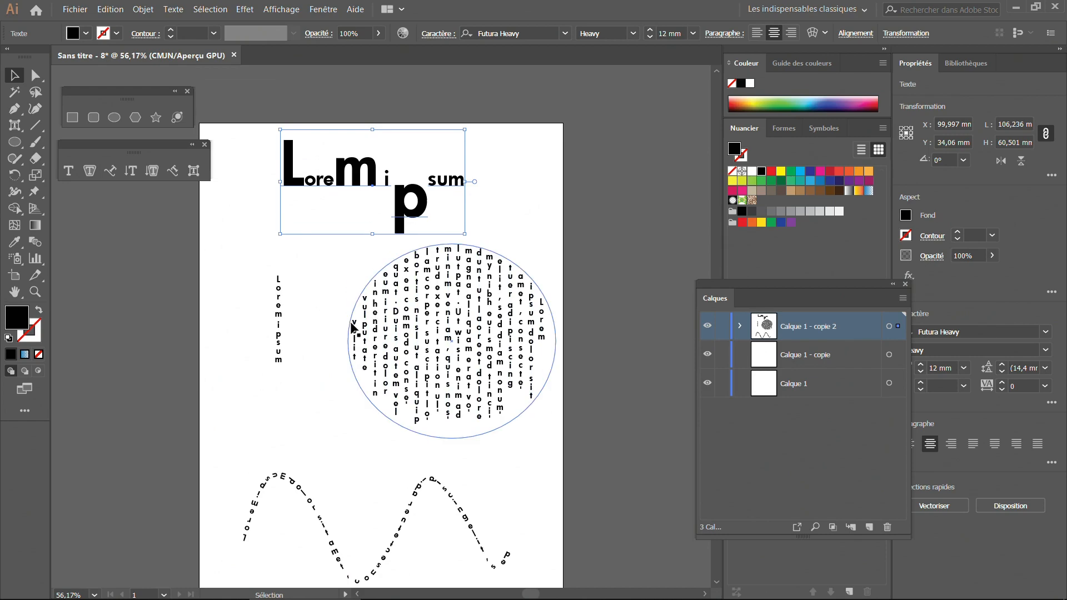